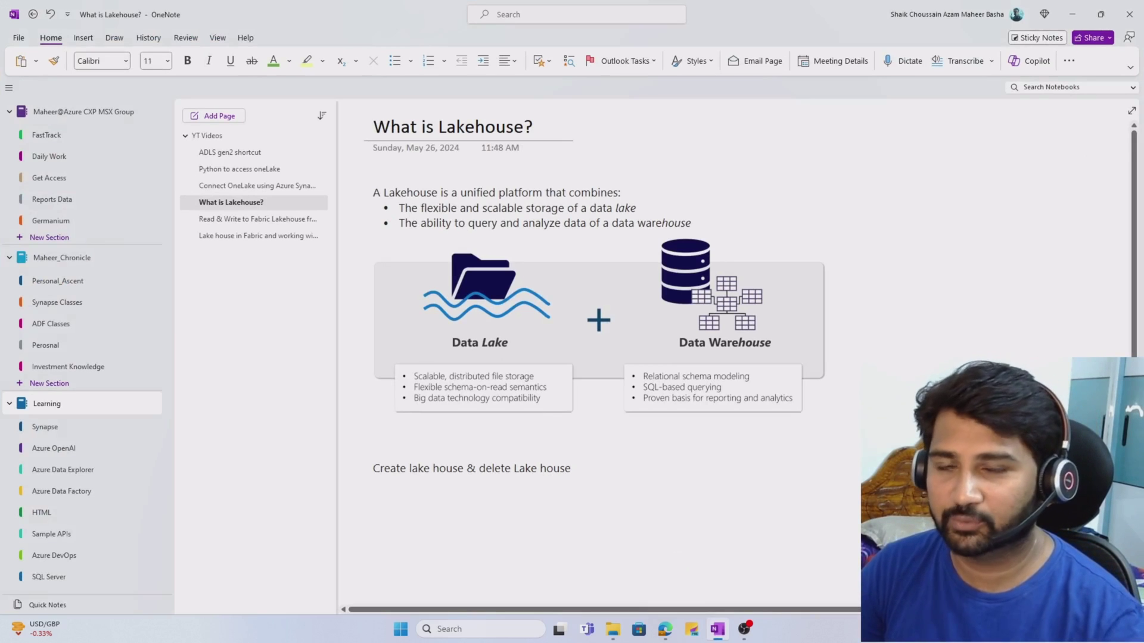
# - Draw a red arrow pointing at the 'What is Lakehouse?' title and a check mark above it
pyautogui.moveTo(543, 133); pyautogui.dragTo(589, 161)
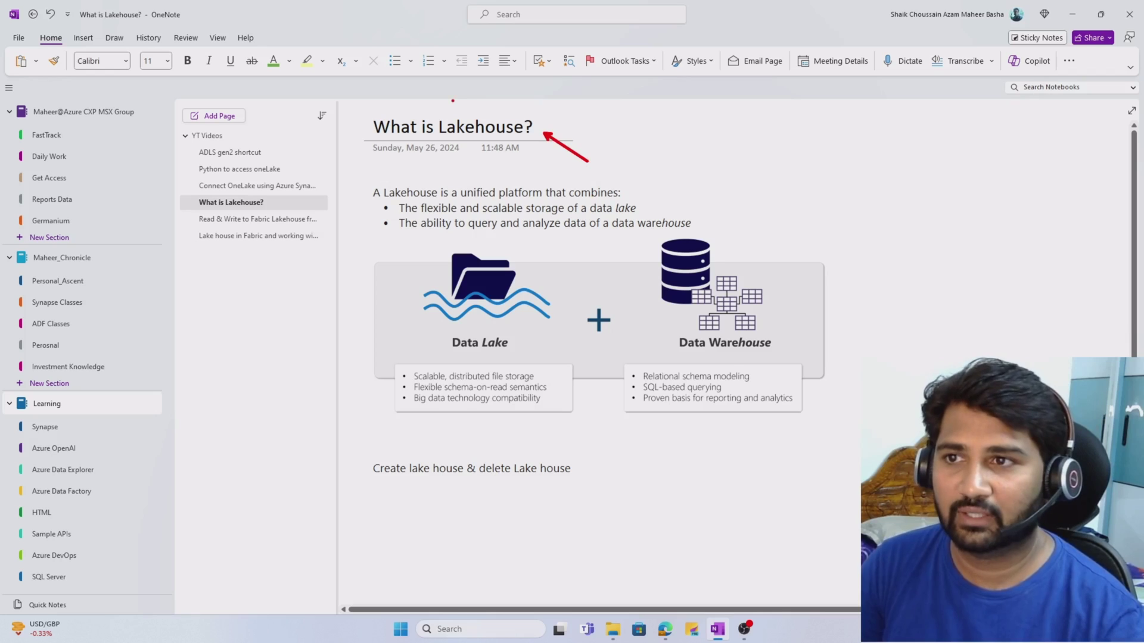
pyautogui.moveTo(453, 100); pyautogui.dragTo(485, 90)
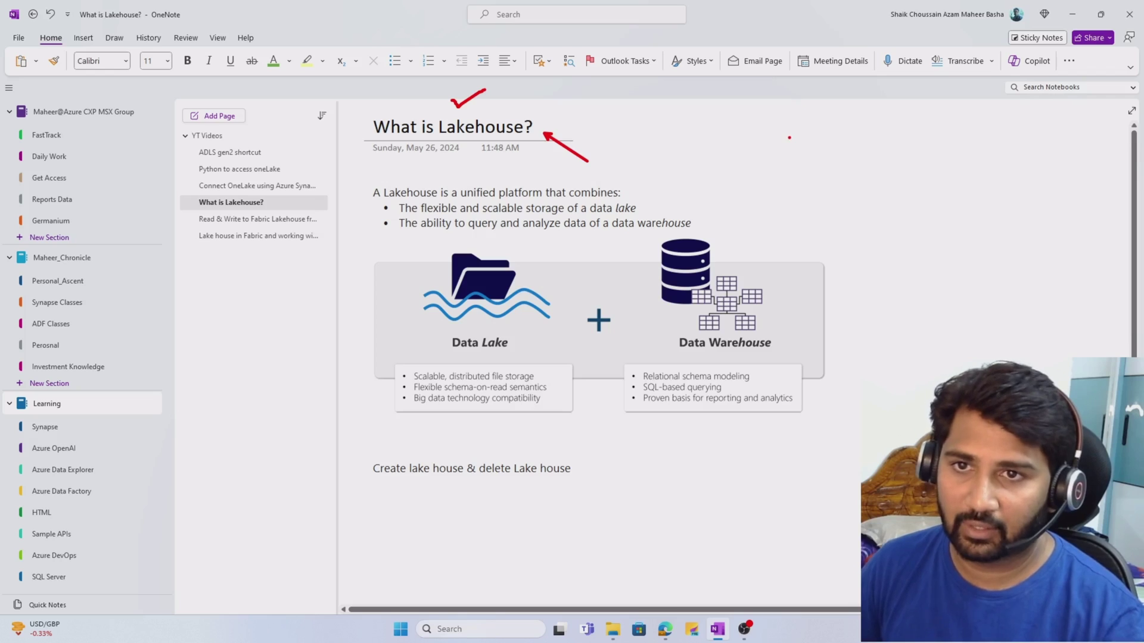
# - Draw a red box right of the title and label it 'files'
pyautogui.moveTo(789, 137)
pyautogui.mouseDown()
pyautogui.moveTo(798, 159)
pyautogui.moveTo(965, 233)
pyautogui.moveTo(882, 229)
pyautogui.mouseUp()
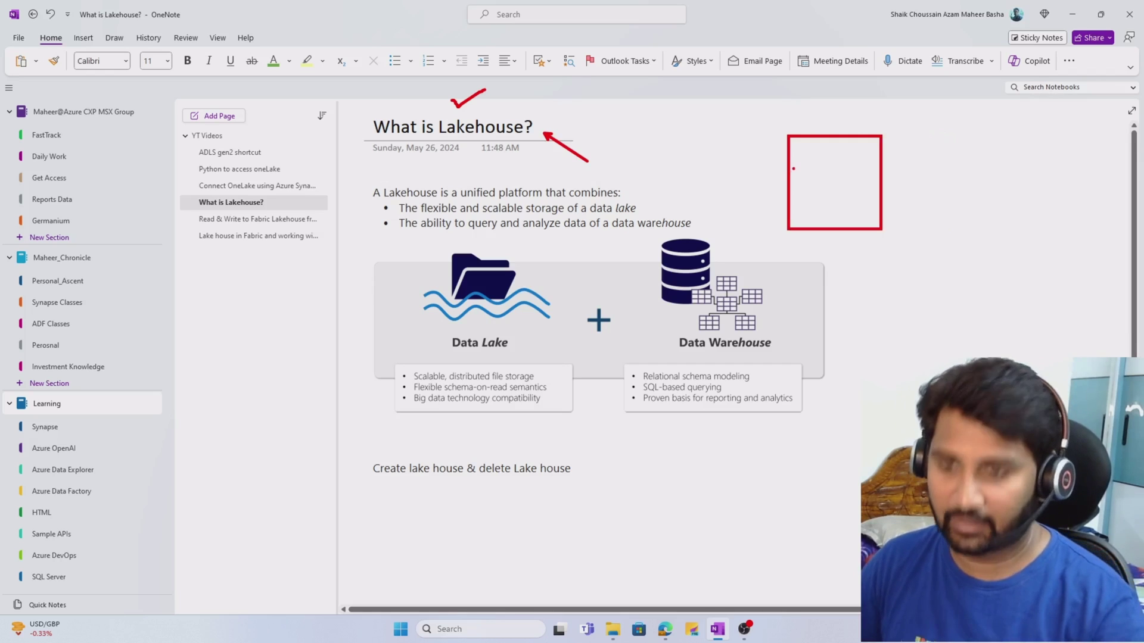
pyautogui.write('t')
pyautogui.write('files')
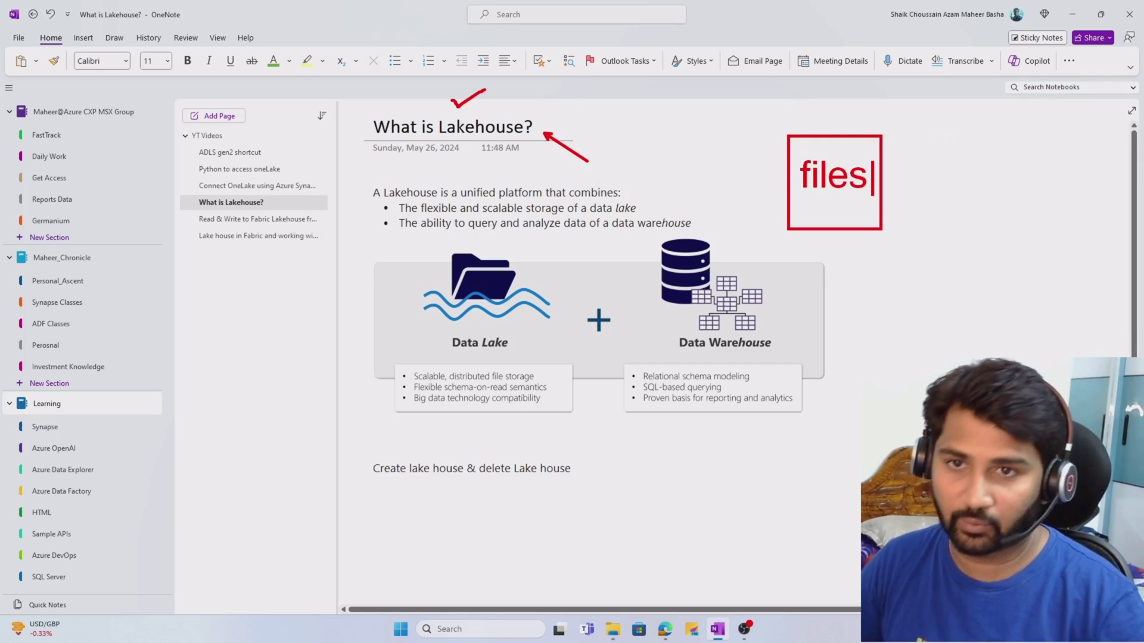
pyautogui.press('Escape')
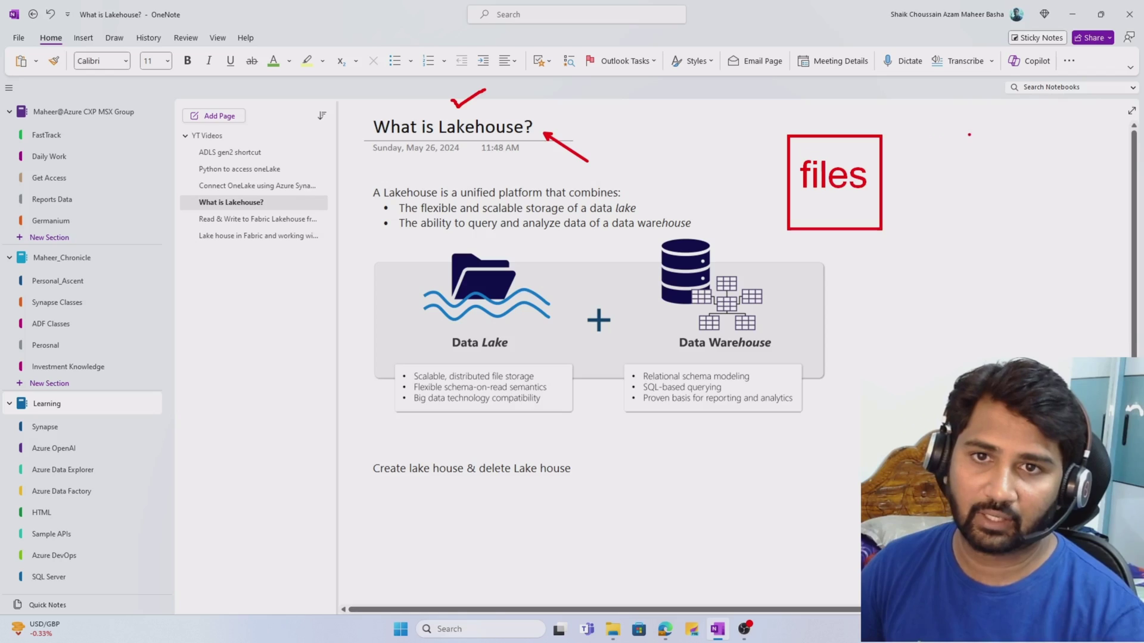
# - Draw a second red box beside it labelled 'database', correcting the typo
pyautogui.moveTo(969, 135); pyautogui.dragTo(1090, 231)
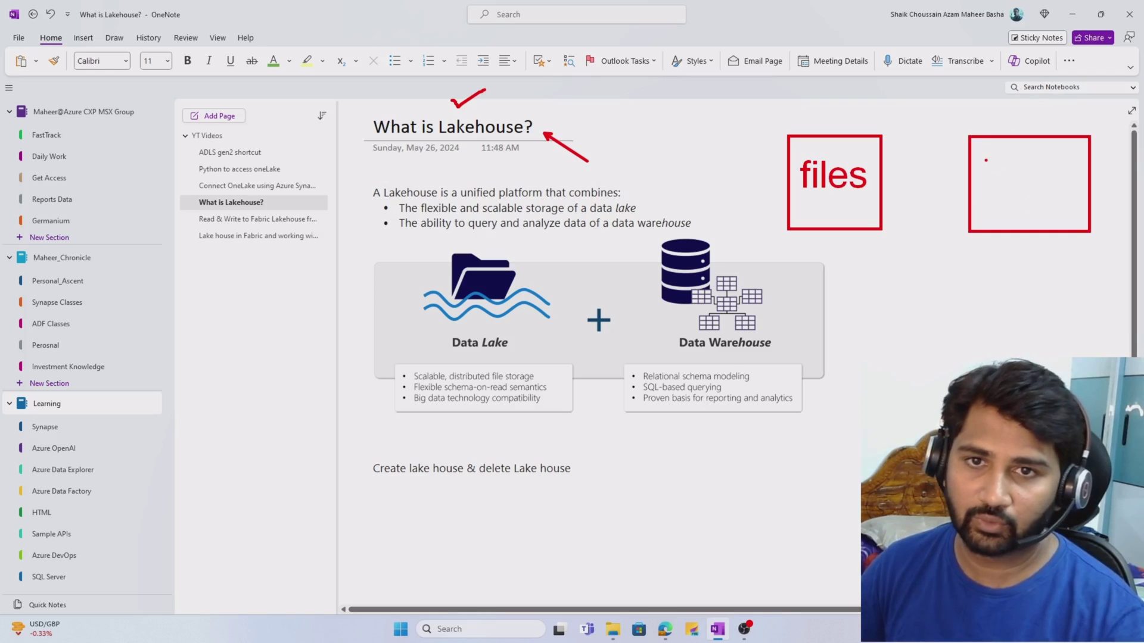
pyautogui.write('td')
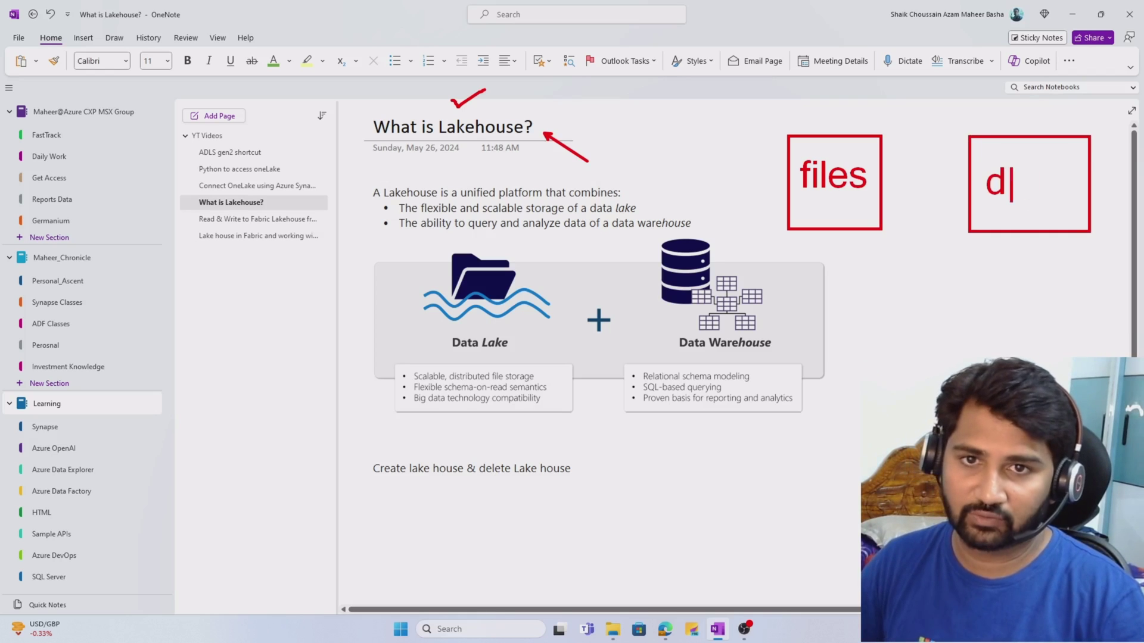
pyautogui.write('ata ')
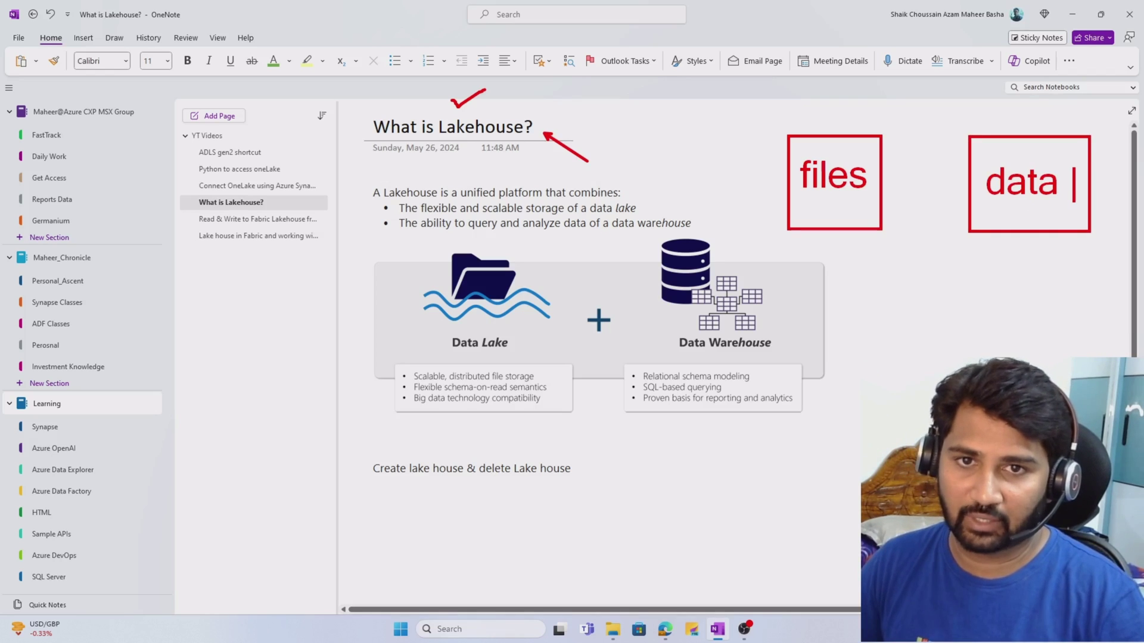
pyautogui.write('baws')
pyautogui.press('BackSpace')
pyautogui.press('BackSpace')
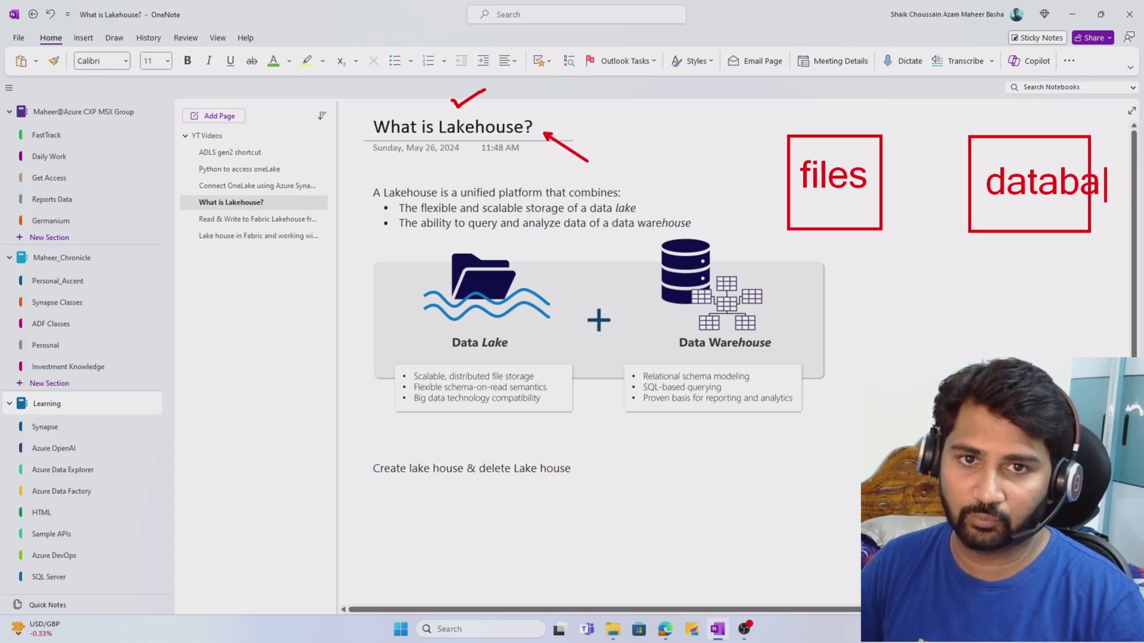
pyautogui.write('se')
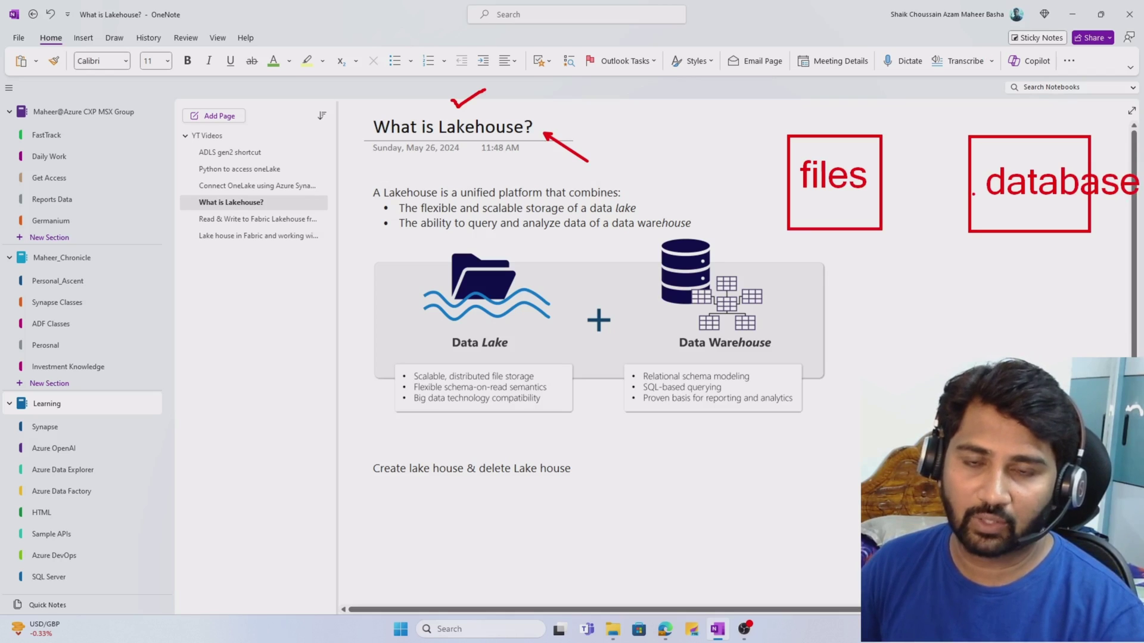
# - Draw an arrow from database to Data Warehouse and add a circled handwritten note there
pyautogui.moveTo(974, 193)
pyautogui.mouseDown()
pyautogui.moveTo(797, 338)
pyautogui.moveTo(794, 319)
pyautogui.moveTo(810, 348)
pyautogui.mouseUp()
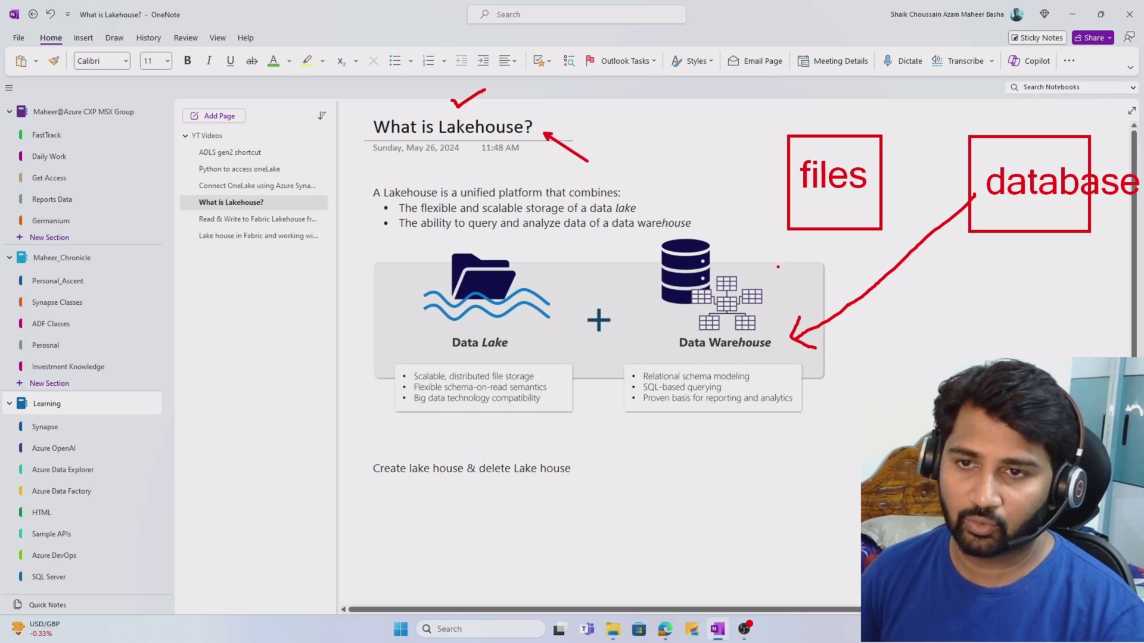
pyautogui.moveTo(770, 340)
pyautogui.mouseDown()
pyautogui.moveTo(767, 381)
pyautogui.moveTo(776, 339)
pyautogui.mouseUp()
pyautogui.moveTo(758, 360)
pyautogui.mouseDown()
pyautogui.moveTo(803, 360)
pyautogui.moveTo(804, 344)
pyautogui.moveTo(836, 381)
pyautogui.moveTo(852, 354)
pyautogui.moveTo(851, 384)
pyautogui.moveTo(746, 424)
pyautogui.moveTo(861, 428)
pyautogui.mouseUp()
pyautogui.click(869, 356)
pyautogui.moveTo(886, 332); pyautogui.dragTo(899, 356)
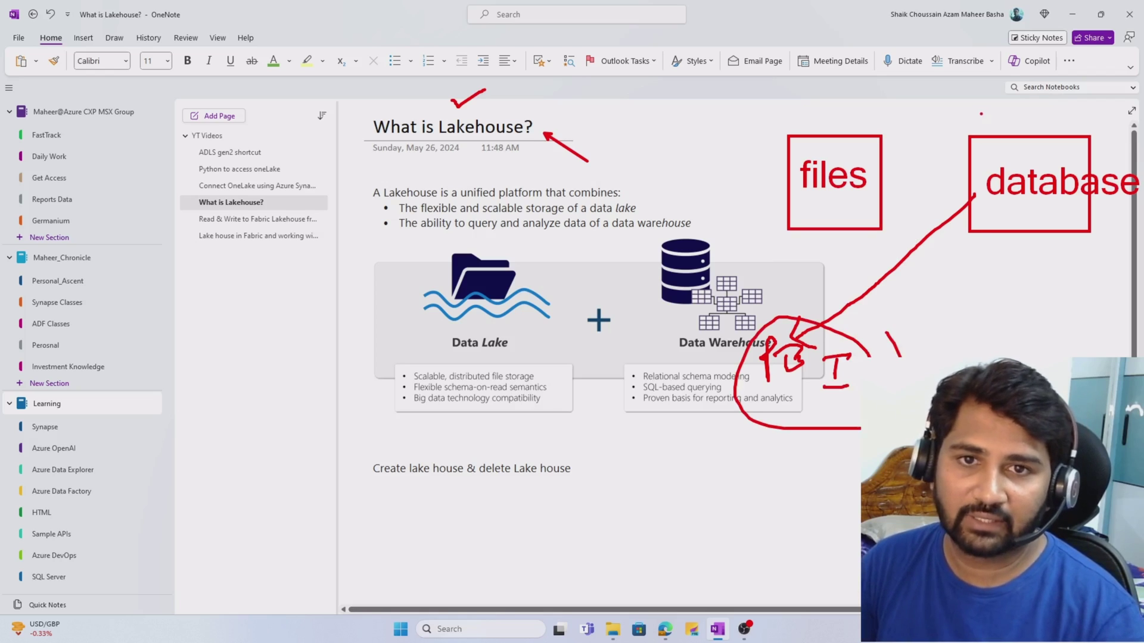
# - Write SQL above database, circle the title, and handwrite gen2 under files
pyautogui.moveTo(974, 105)
pyautogui.mouseDown()
pyautogui.moveTo(941, 131)
pyautogui.moveTo(1003, 138)
pyautogui.moveTo(1006, 122)
pyautogui.moveTo(1020, 137)
pyautogui.moveTo(1058, 124)
pyautogui.mouseUp()
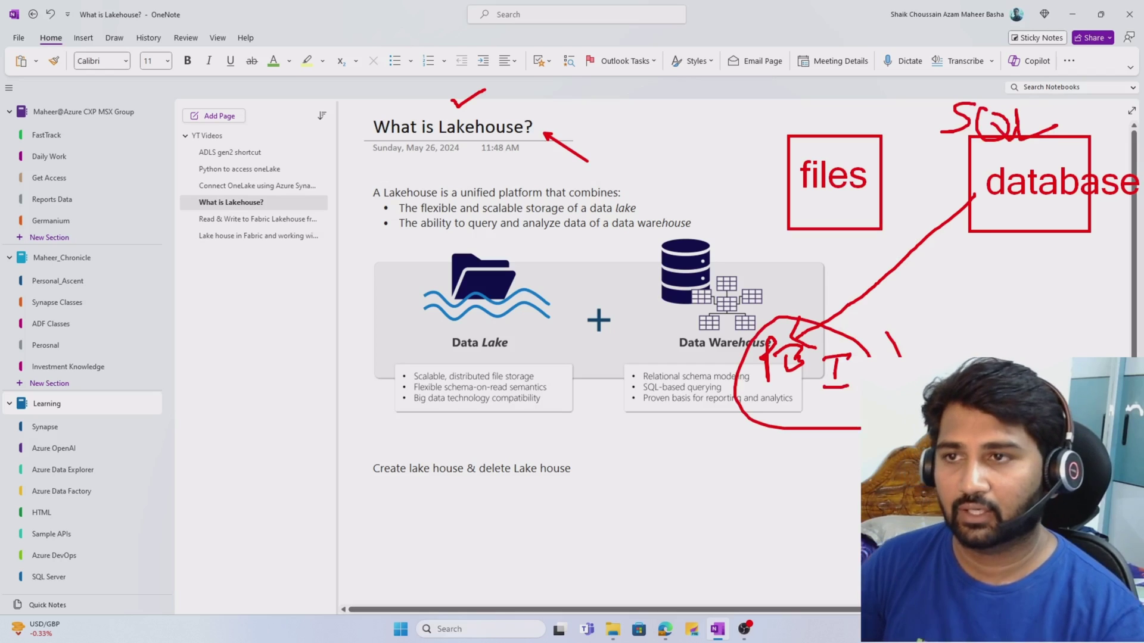
pyautogui.moveTo(464, 94)
pyautogui.mouseDown()
pyautogui.moveTo(439, 96)
pyautogui.moveTo(434, 131)
pyautogui.moveTo(449, 151)
pyautogui.moveTo(533, 150)
pyautogui.moveTo(560, 126)
pyautogui.moveTo(496, 97)
pyautogui.mouseUp()
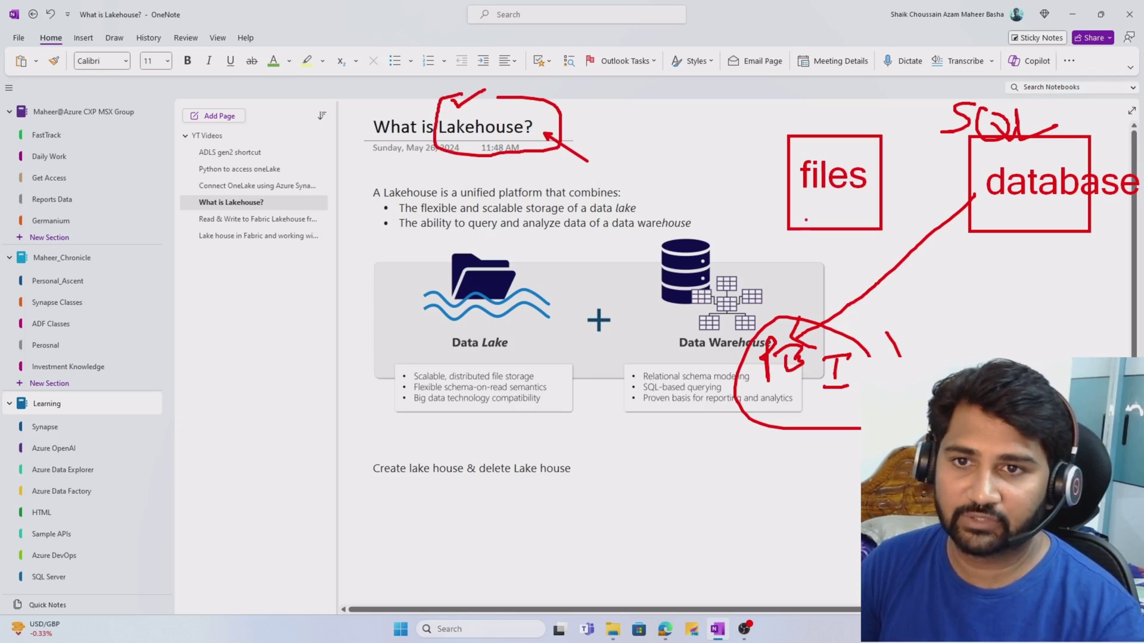
pyautogui.moveTo(789, 208)
pyautogui.mouseDown()
pyautogui.moveTo(808, 210)
pyautogui.moveTo(798, 244)
pyautogui.moveTo(832, 211)
pyautogui.moveTo(866, 209)
pyautogui.moveTo(879, 227)
pyautogui.mouseUp()
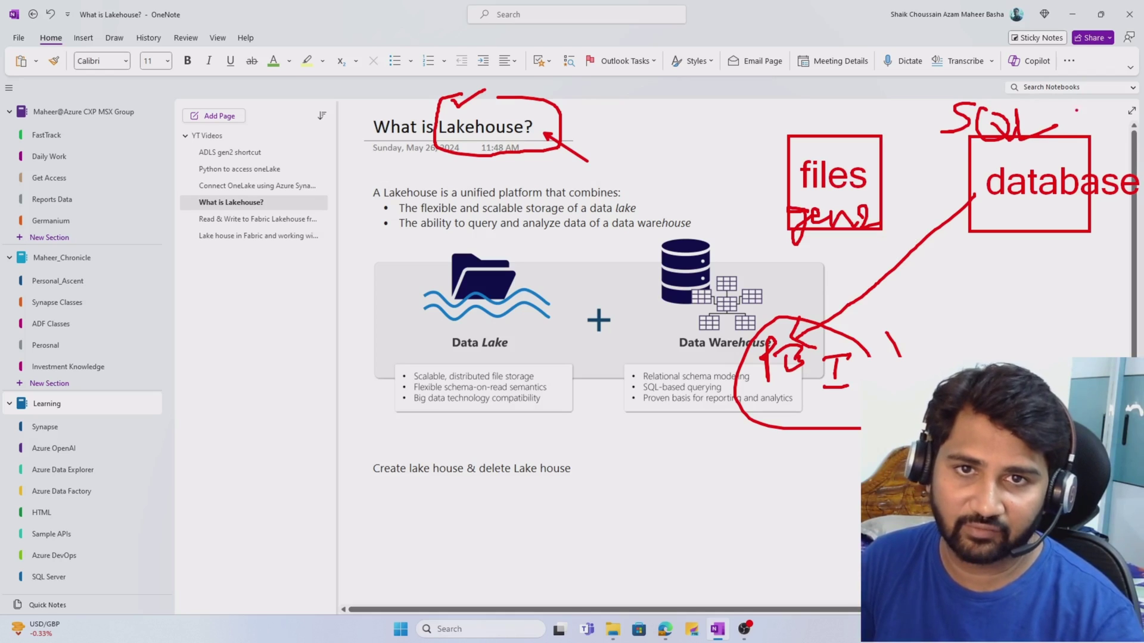
pyautogui.moveTo(1077, 103)
pyautogui.mouseDown()
pyautogui.moveTo(1059, 135)
pyautogui.moveTo(1079, 135)
pyautogui.moveTo(1075, 103)
pyautogui.moveTo(1058, 134)
pyautogui.mouseUp()
pyautogui.moveTo(1068, 110)
pyautogui.mouseDown()
pyautogui.moveTo(1079, 131)
pyautogui.moveTo(1058, 125)
pyautogui.mouseUp()
pyautogui.moveTo(1079, 106); pyautogui.dragTo(1070, 134)
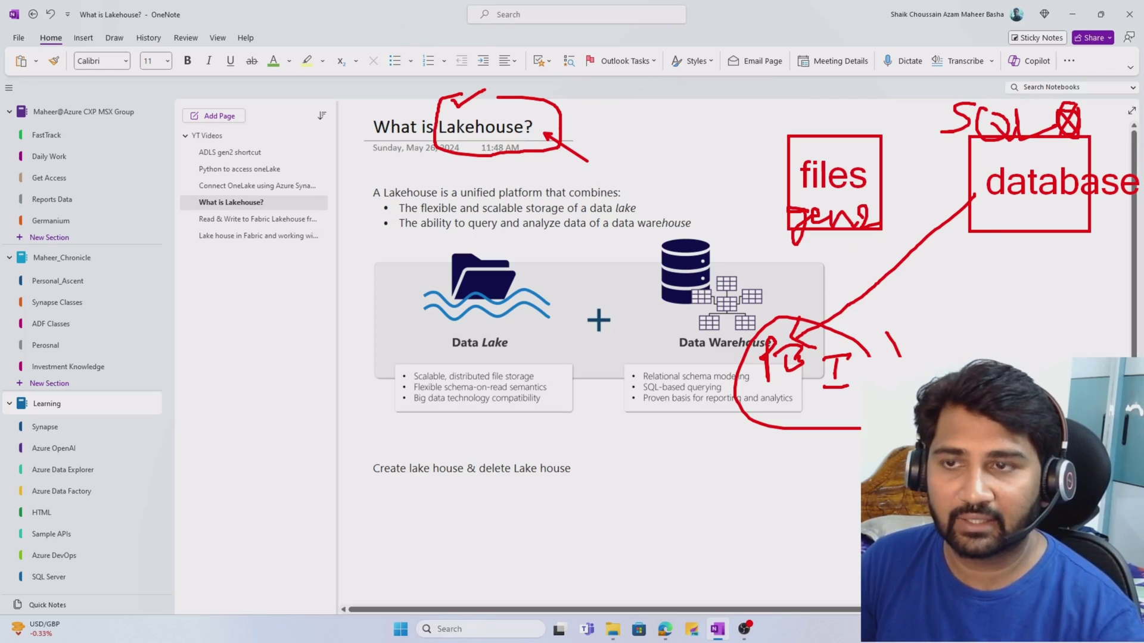
# - Draw an arrow toward the circled title and handwrite PBI beside it
pyautogui.moveTo(629, 112); pyautogui.dragTo(563, 112)
pyautogui.moveTo(587, 101); pyautogui.dragTo(580, 121)
pyautogui.moveTo(643, 141)
pyautogui.mouseDown()
pyautogui.moveTo(658, 110)
pyautogui.moveTo(645, 127)
pyautogui.mouseUp()
pyautogui.moveTo(665, 112)
pyautogui.mouseDown()
pyautogui.moveTo(664, 138)
pyautogui.moveTo(681, 109)
pyautogui.moveTo(694, 136)
pyautogui.mouseUp()
pyautogui.moveTo(686, 123)
pyautogui.mouseDown()
pyautogui.moveTo(706, 121)
pyautogui.moveTo(689, 140)
pyautogui.mouseUp()
pyautogui.moveTo(690, 141); pyautogui.dragTo(704, 138)
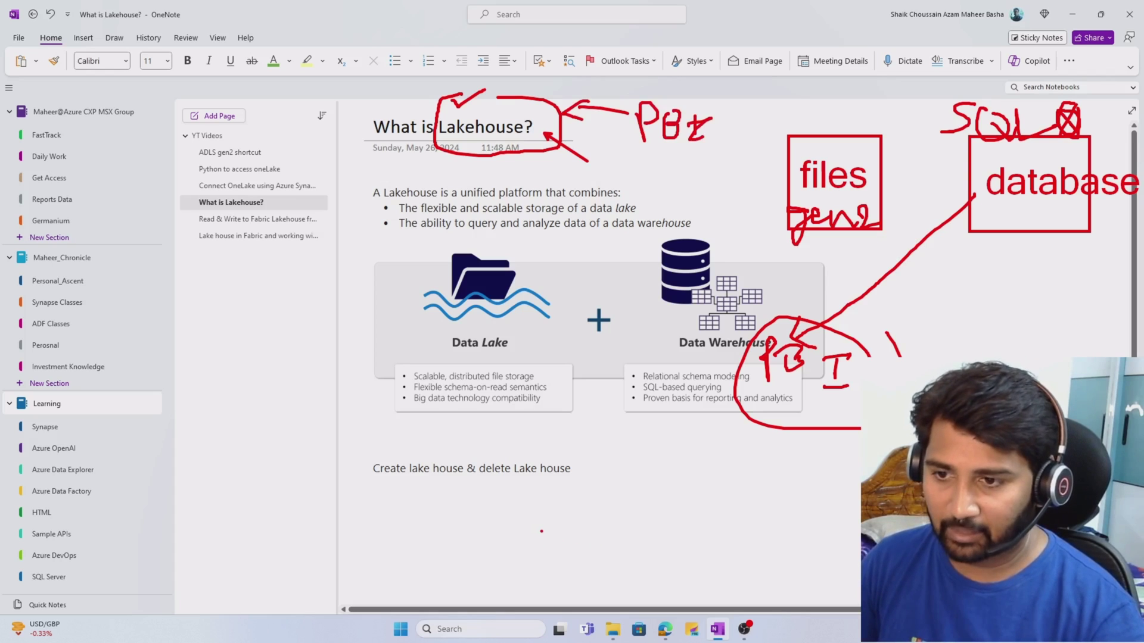
# - Below Create lake house, draw a box labelled gen2 topped by a rounded shape labelled LPB
pyautogui.moveTo(541, 531)
pyautogui.mouseDown()
pyautogui.moveTo(541, 560)
pyautogui.moveTo(540, 525)
pyautogui.moveTo(803, 512)
pyautogui.moveTo(813, 555)
pyautogui.moveTo(516, 567)
pyautogui.mouseUp()
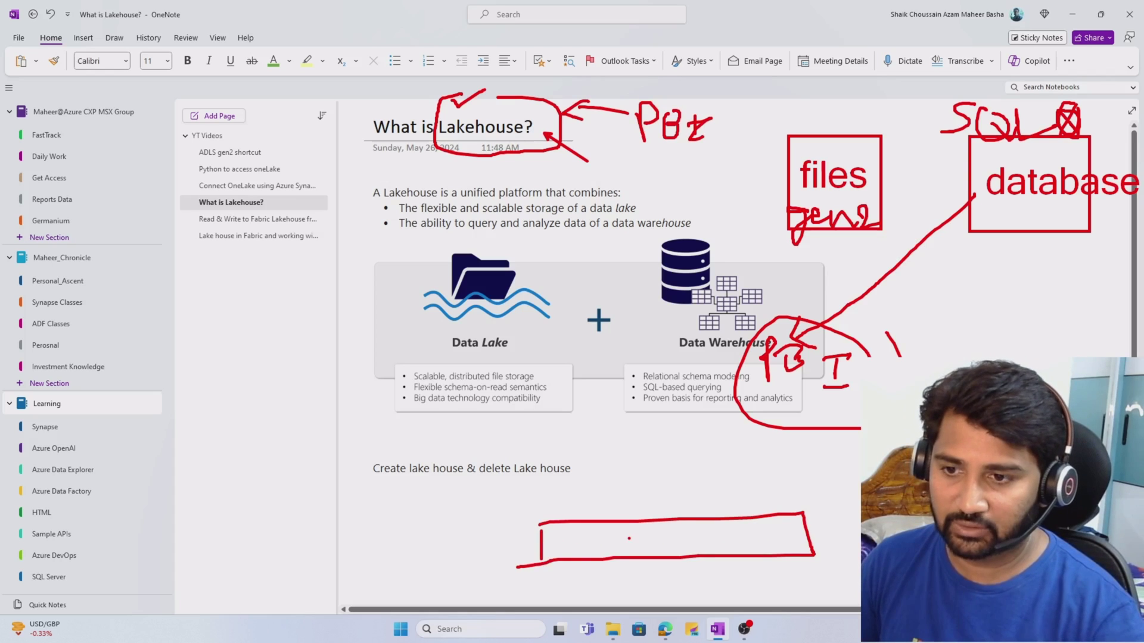
pyautogui.moveTo(628, 538)
pyautogui.mouseDown()
pyautogui.moveTo(611, 536)
pyautogui.moveTo(620, 555)
pyautogui.moveTo(647, 540)
pyautogui.moveTo(698, 537)
pyautogui.mouseUp()
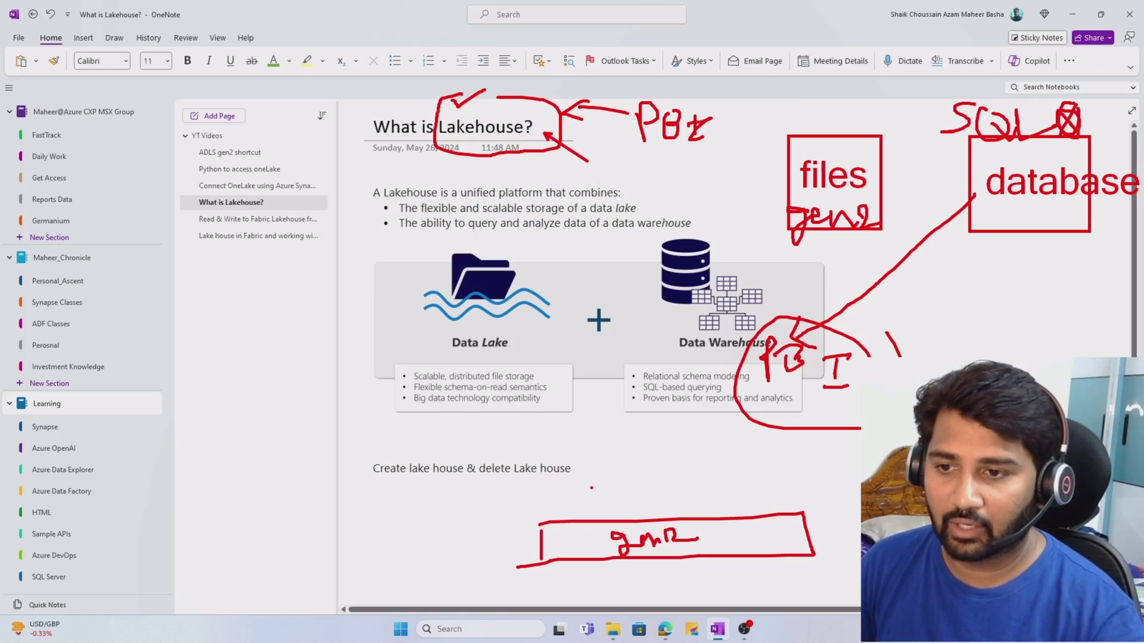
pyautogui.moveTo(567, 489)
pyautogui.mouseDown()
pyautogui.moveTo(566, 511)
pyautogui.moveTo(655, 495)
pyautogui.moveTo(555, 524)
pyautogui.mouseUp()
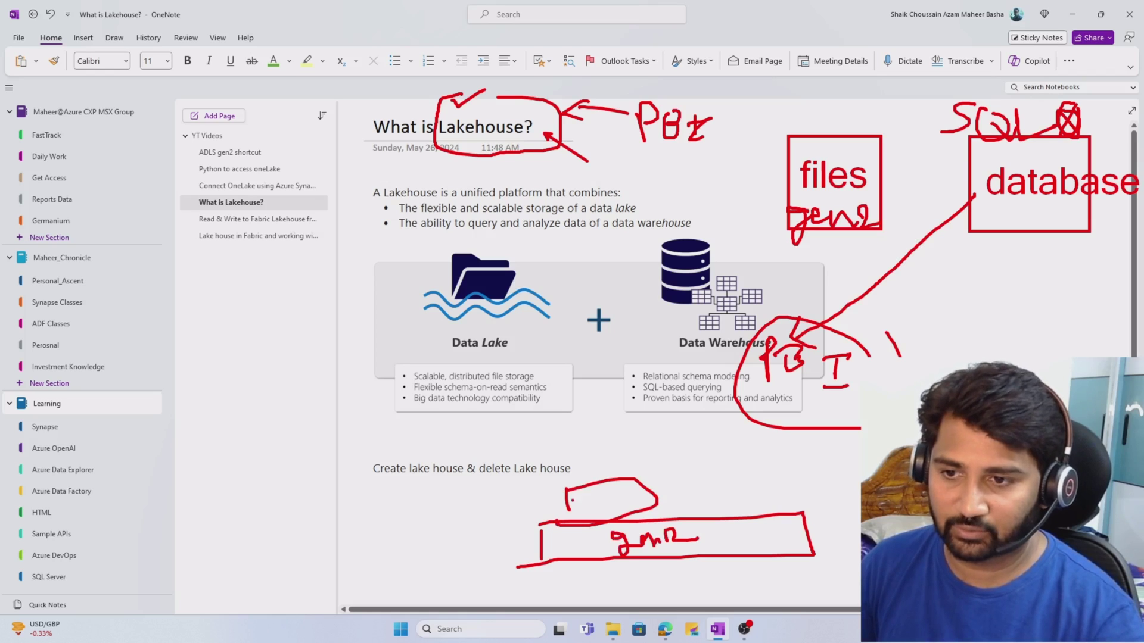
pyautogui.moveTo(629, 497)
pyautogui.mouseDown()
pyautogui.moveTo(661, 481)
pyautogui.moveTo(712, 496)
pyautogui.moveTo(726, 476)
pyautogui.mouseUp()
pyautogui.moveTo(726, 476)
pyautogui.mouseDown()
pyautogui.moveTo(741, 489)
pyautogui.moveTo(735, 479)
pyautogui.mouseUp()
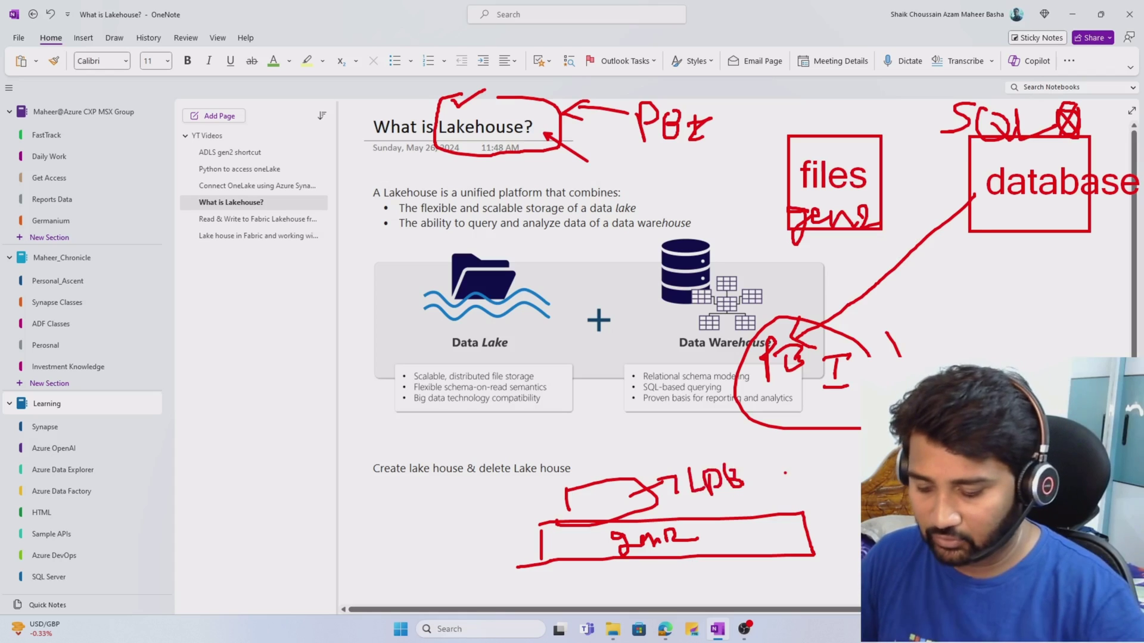
# - Draw a line down to the box and add 'delta' with a note above it
pyautogui.moveTo(790, 480); pyautogui.dragTo(790, 513)
pyautogui.write('delta')
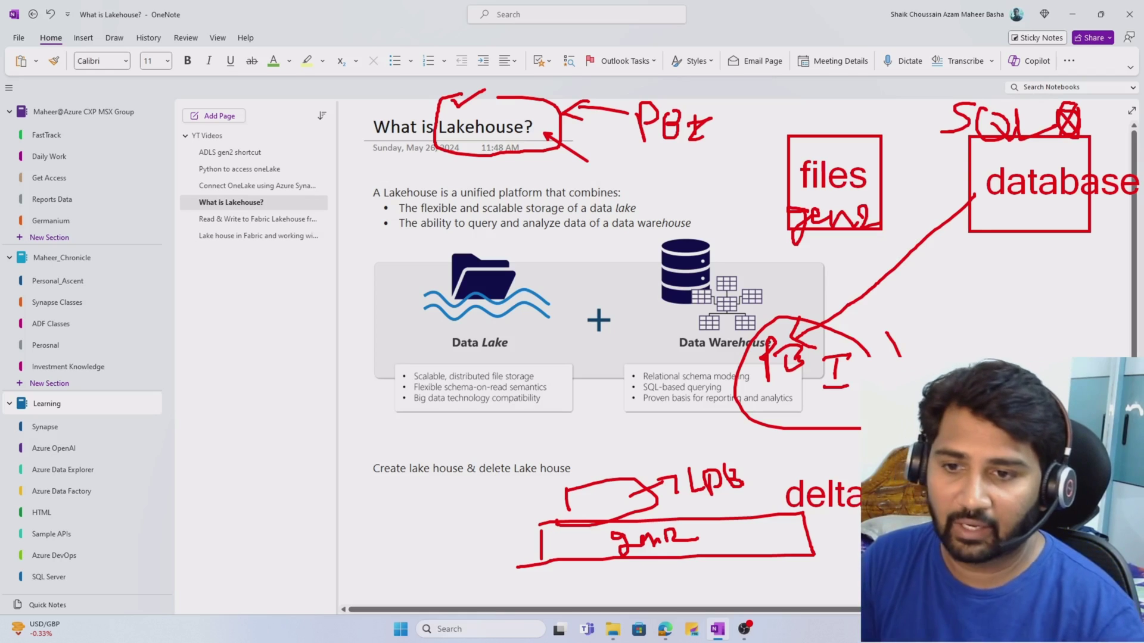
pyautogui.moveTo(782, 451)
pyautogui.mouseDown()
pyautogui.moveTo(779, 465)
pyautogui.moveTo(790, 450)
pyautogui.moveTo(807, 468)
pyautogui.moveTo(853, 453)
pyautogui.moveTo(808, 471)
pyautogui.mouseUp()
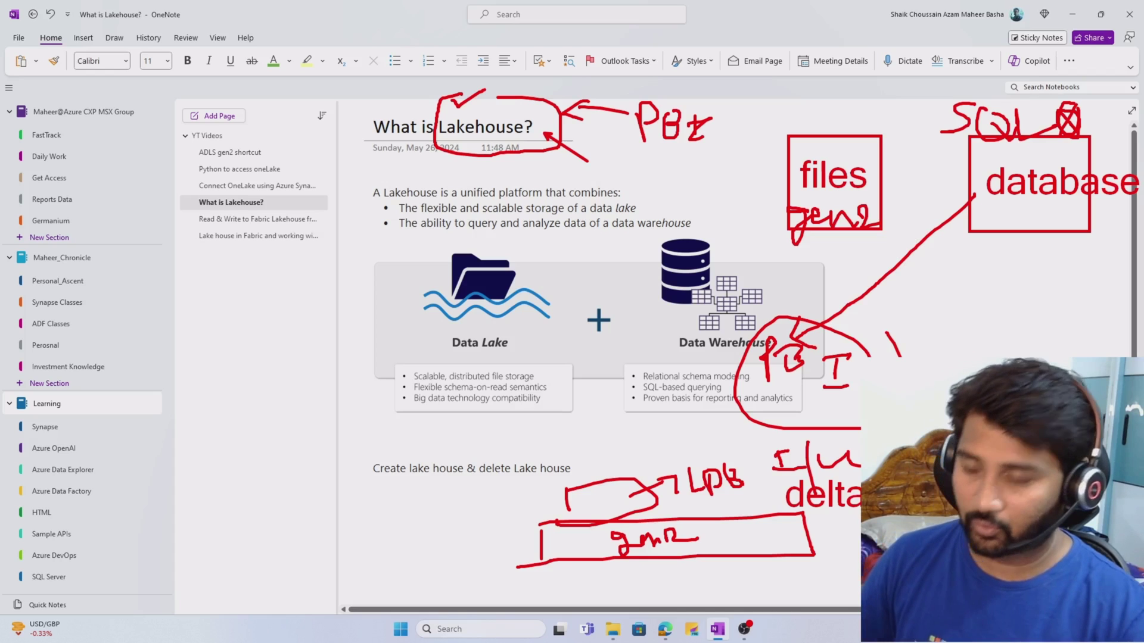
# - Clear the red ink, type a 'synapse --> delta. lake hou' note, then clear that too
pyautogui.press('Escape')
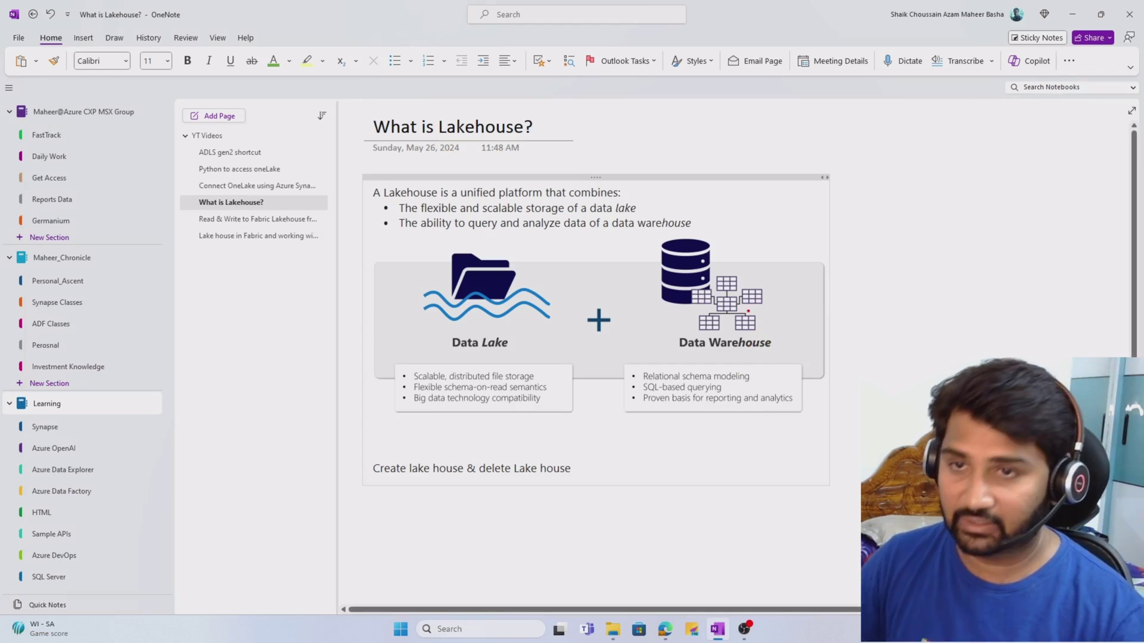
pyautogui.write('tsynapse')
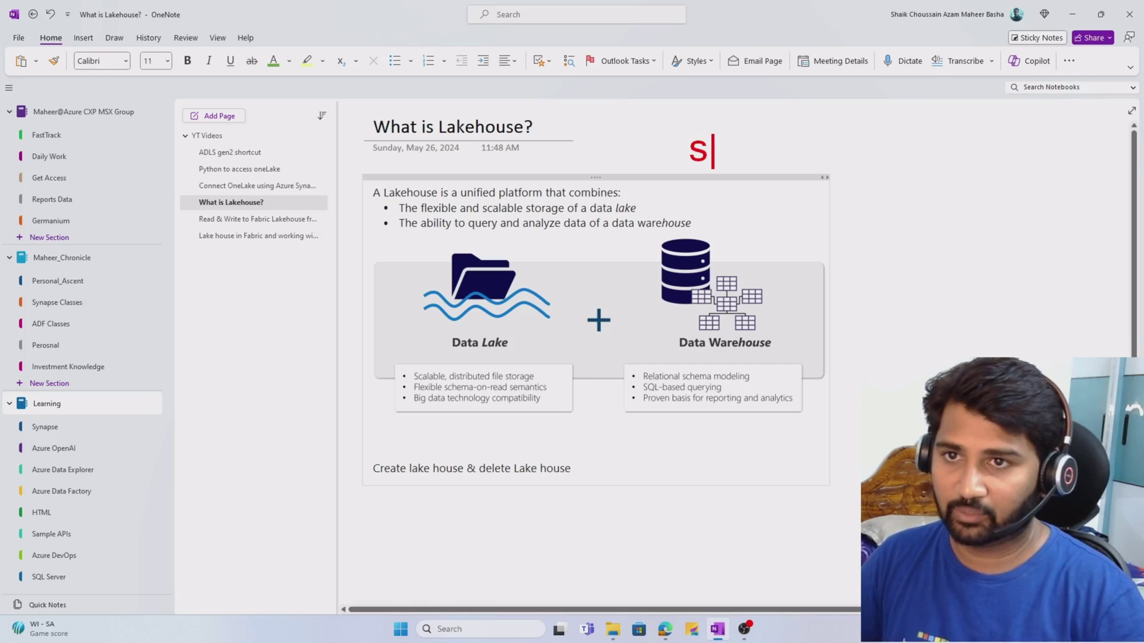
pyautogui.write(' --> ')
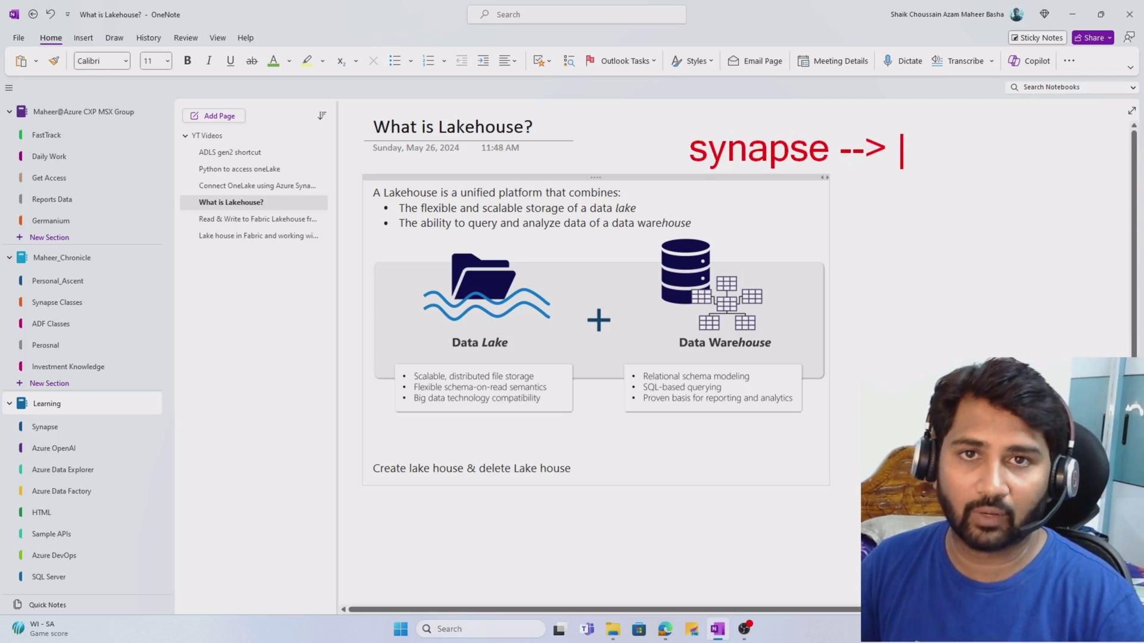
pyautogui.write('delta. l')
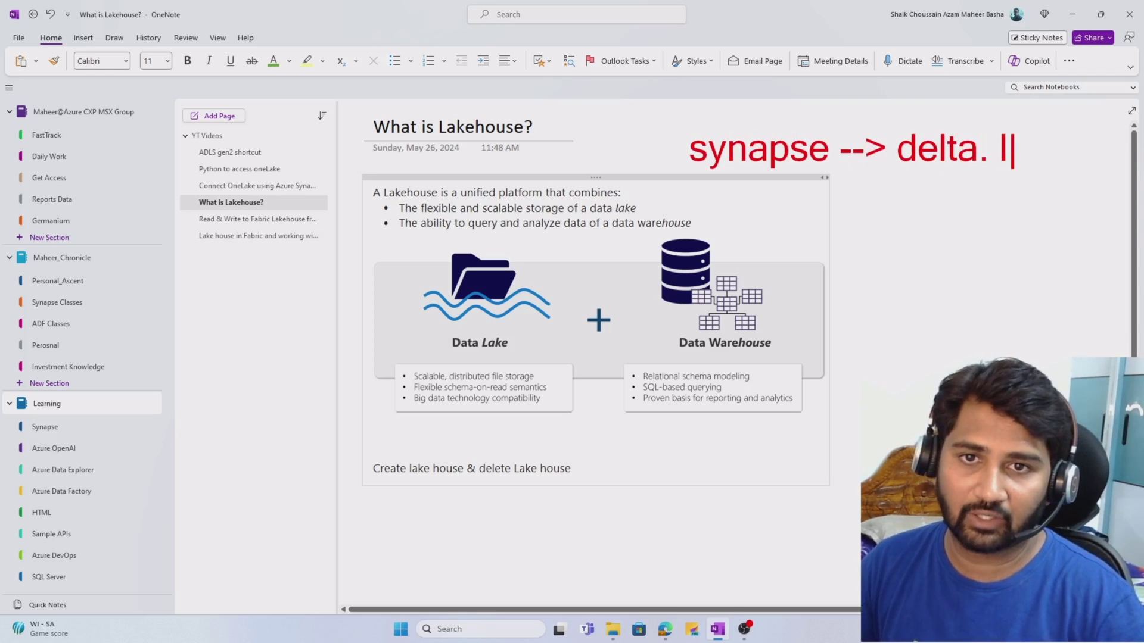
pyautogui.write('ake hou')
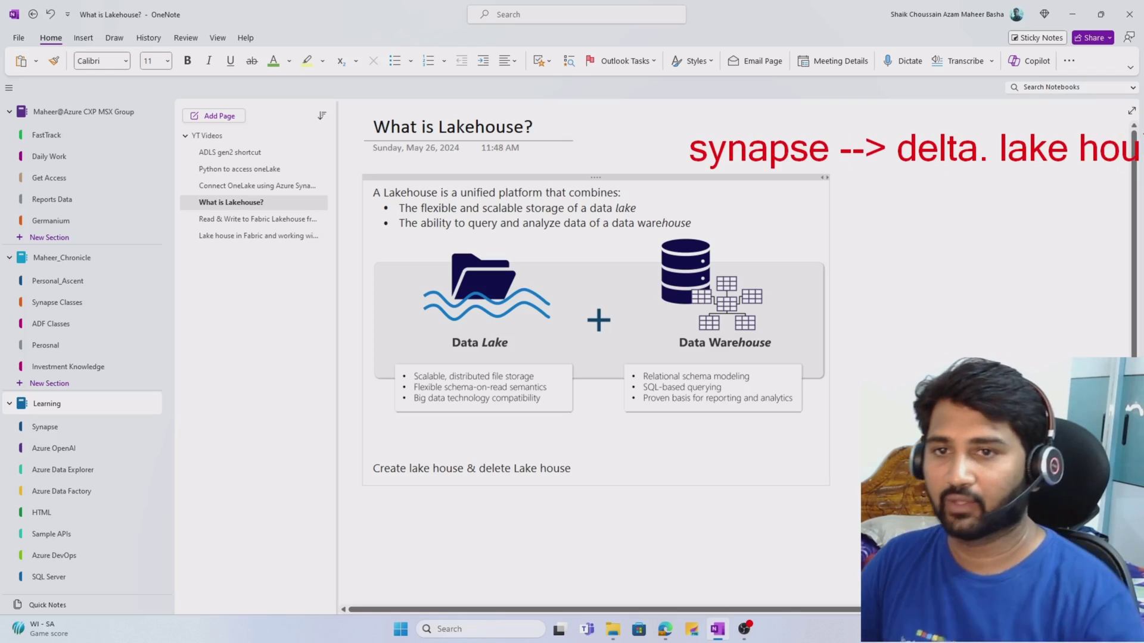
pyautogui.press('Escape')
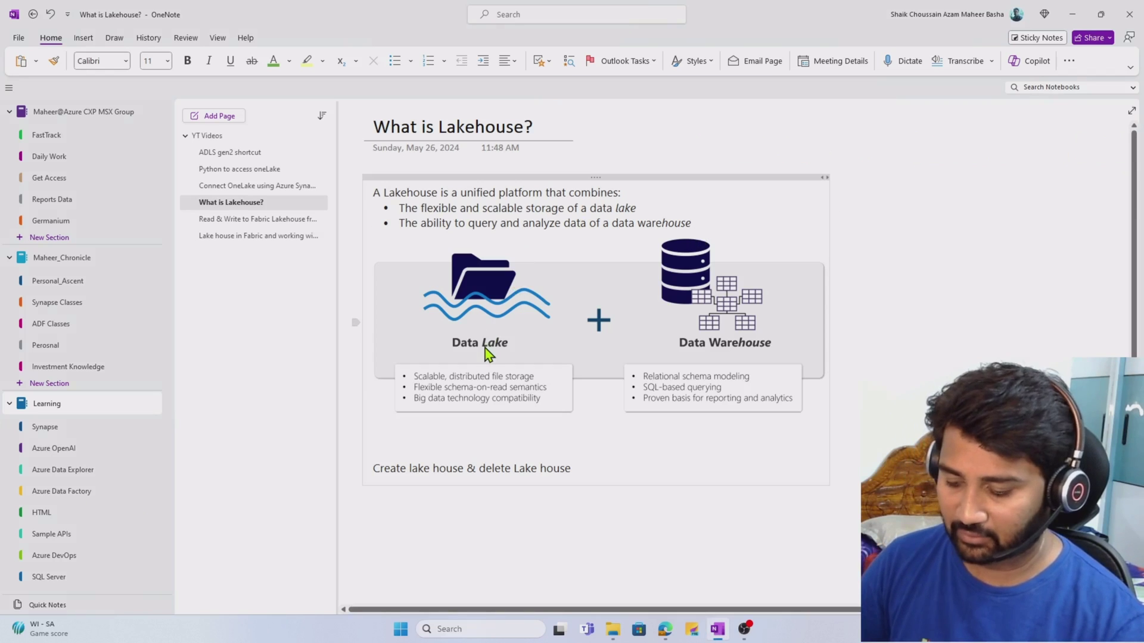
# - Circle both diagrams, underline 'unified platform' and 'query and analyze', write SQL, then clear the ink
pyautogui.moveTo(520, 252)
pyautogui.mouseDown()
pyautogui.moveTo(445, 246)
pyautogui.moveTo(406, 277)
pyautogui.moveTo(399, 327)
pyautogui.moveTo(423, 351)
pyautogui.moveTo(487, 367)
pyautogui.moveTo(564, 360)
pyautogui.moveTo(580, 279)
pyautogui.moveTo(532, 255)
pyautogui.mouseUp()
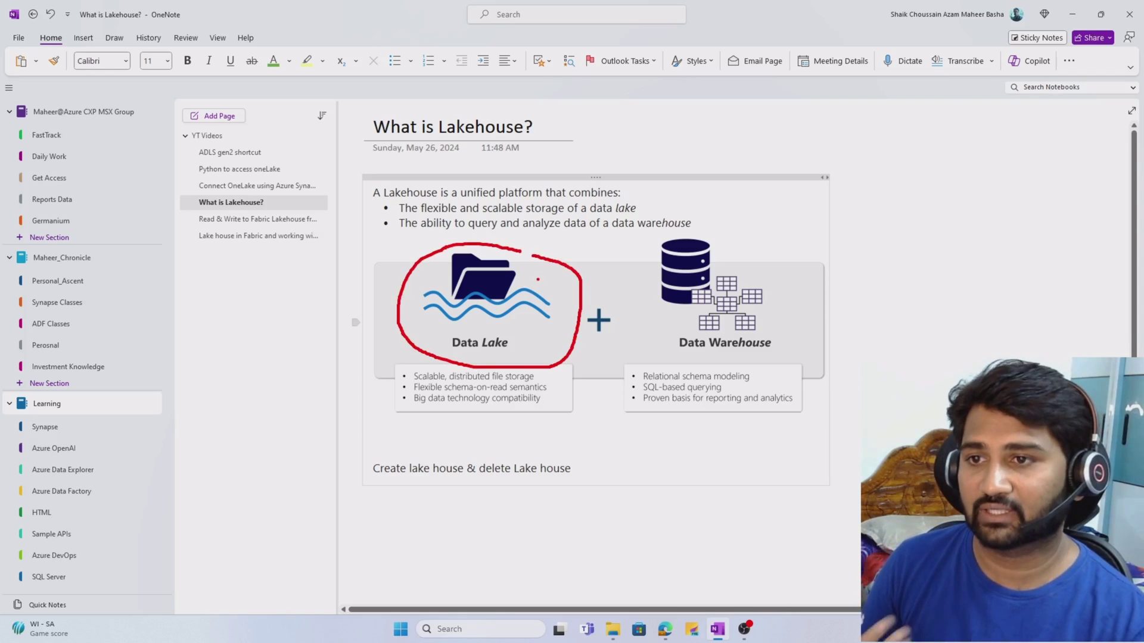
pyautogui.moveTo(762, 229)
pyautogui.mouseDown()
pyautogui.moveTo(678, 227)
pyautogui.moveTo(636, 246)
pyautogui.moveTo(632, 293)
pyautogui.moveTo(650, 324)
pyautogui.moveTo(719, 373)
pyautogui.moveTo(815, 362)
pyautogui.moveTo(807, 262)
pyautogui.mouseUp()
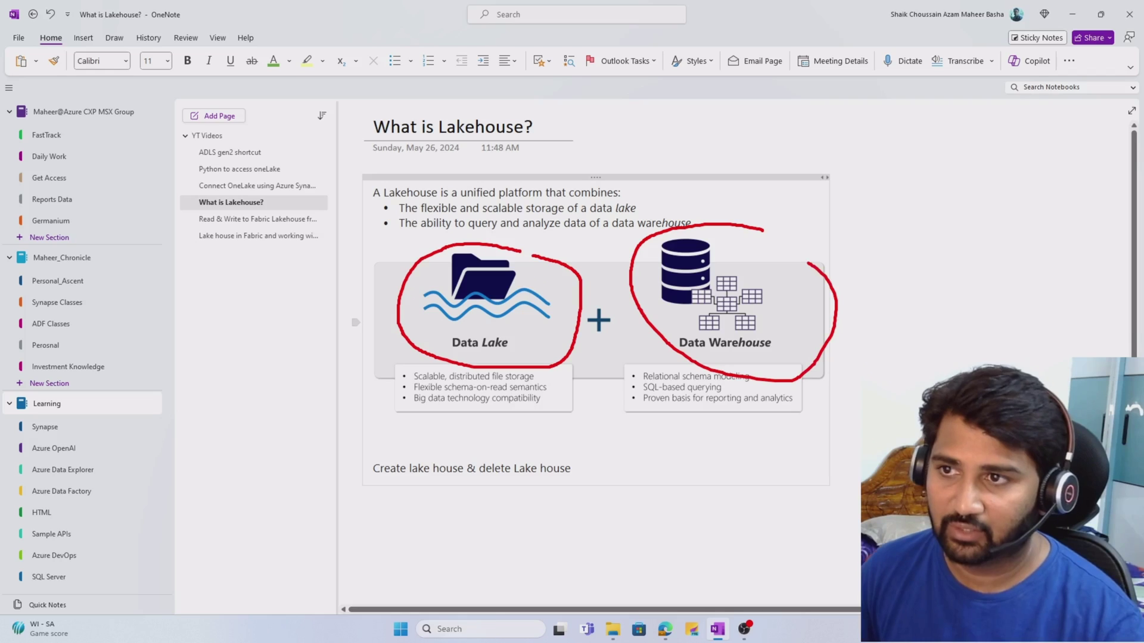
pyautogui.moveTo(479, 201)
pyautogui.mouseDown()
pyautogui.moveTo(574, 201)
pyautogui.moveTo(618, 214)
pyautogui.mouseUp()
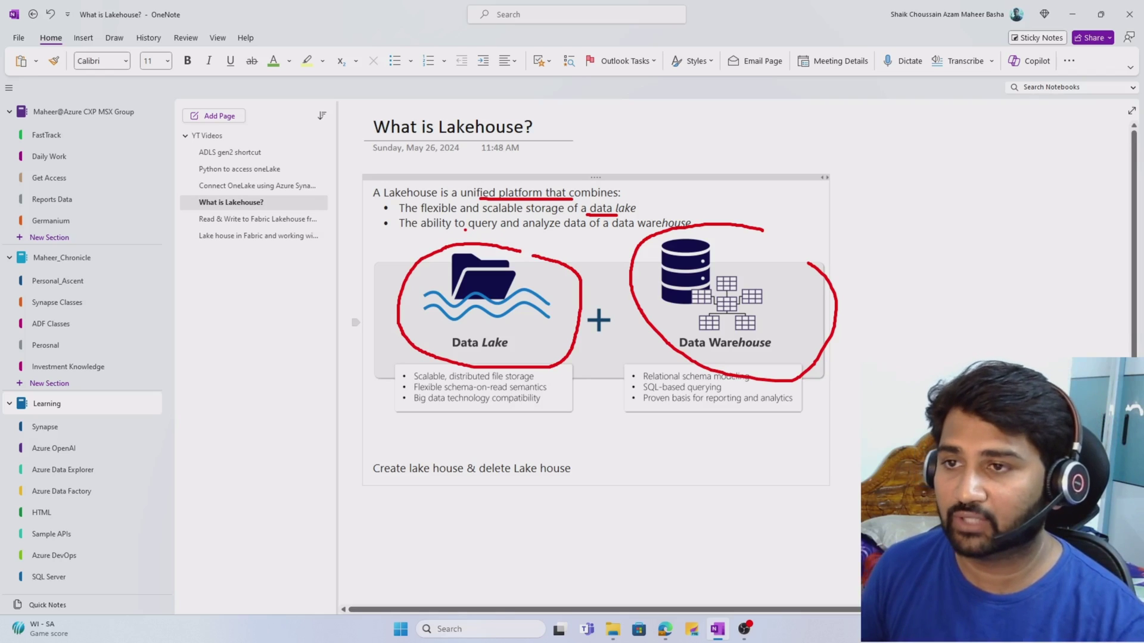
pyautogui.moveTo(466, 228); pyautogui.dragTo(541, 237)
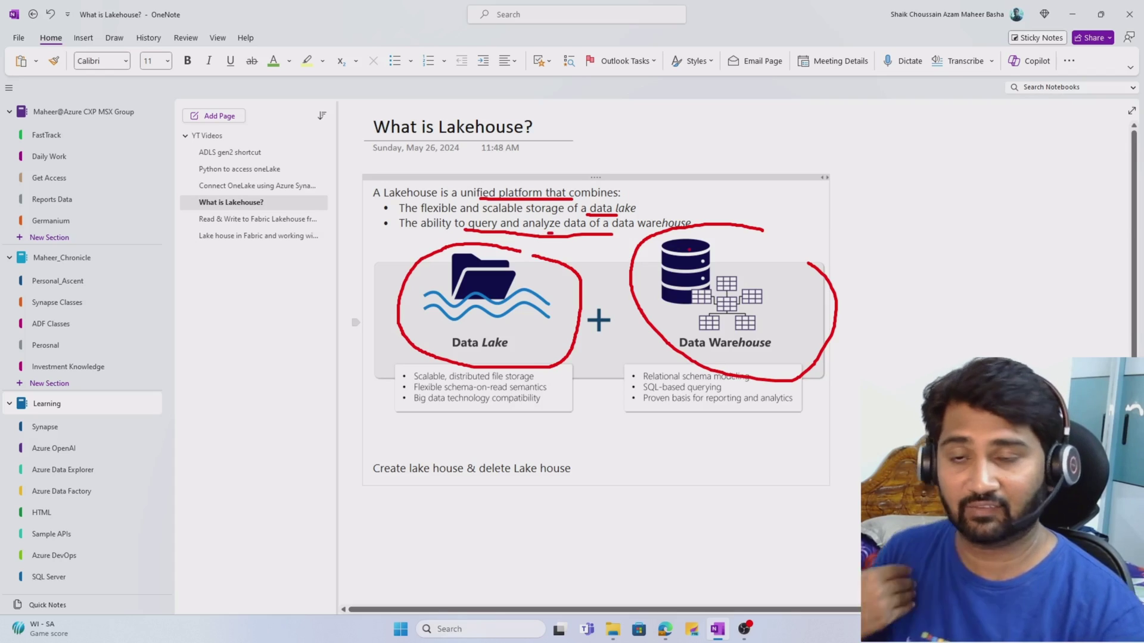
pyautogui.moveTo(747, 126)
pyautogui.mouseDown()
pyautogui.moveTo(726, 152)
pyautogui.moveTo(772, 135)
pyautogui.moveTo(756, 127)
pyautogui.moveTo(768, 146)
pyautogui.moveTo(792, 145)
pyautogui.mouseUp()
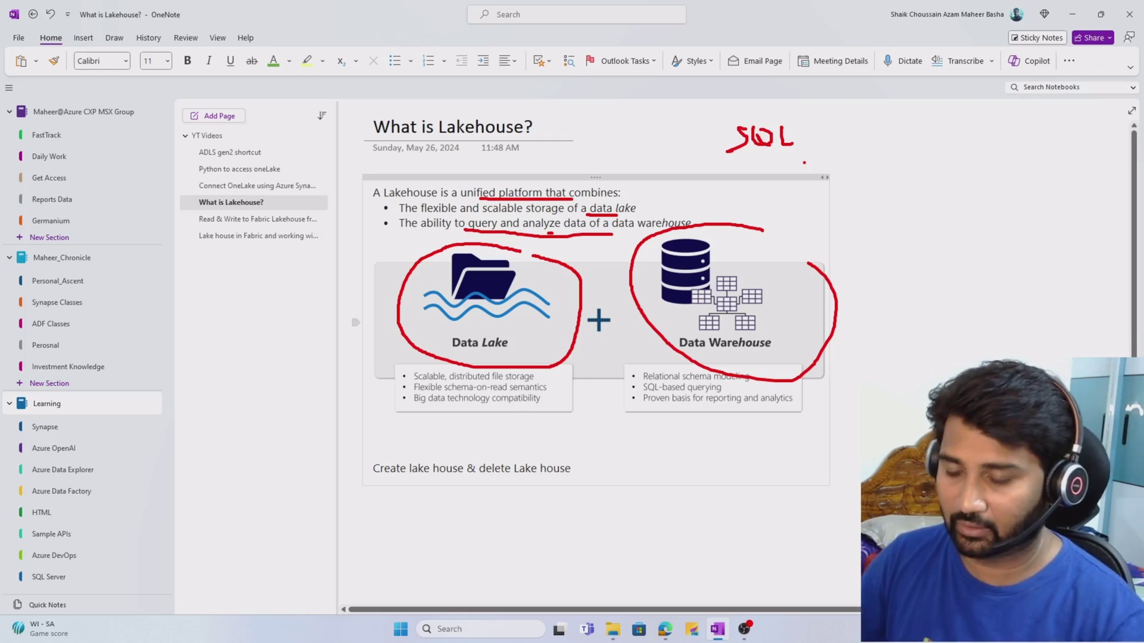
pyautogui.press('Escape')
# - Switch to Fabric in Edge, point out Data Engineering in the experience list, then open My workspace
pyautogui.click(664, 629)
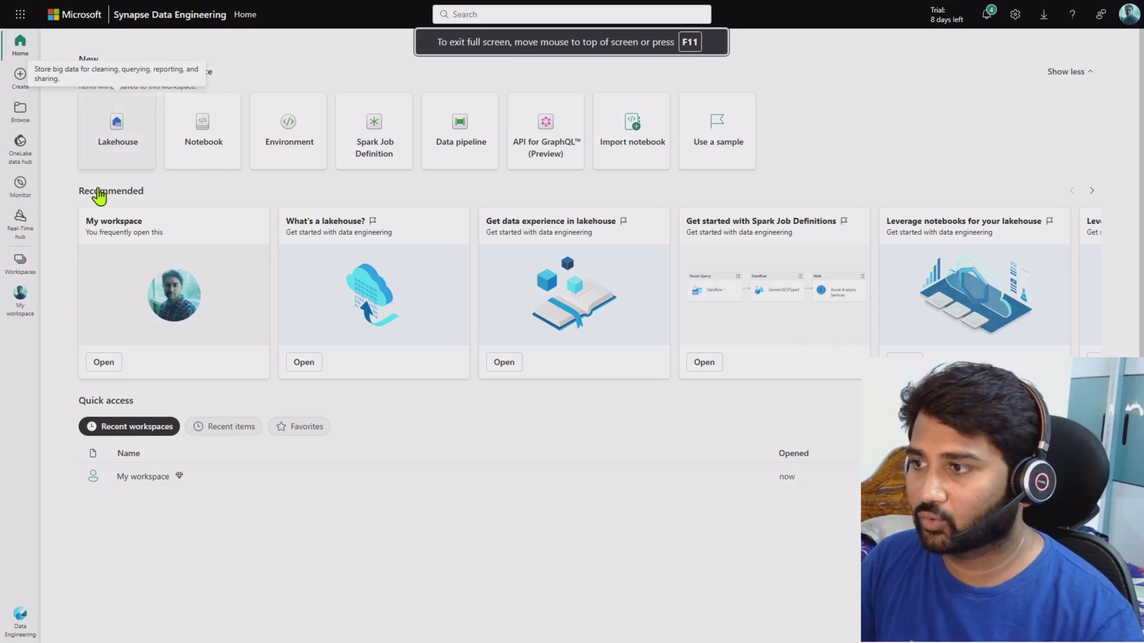
pyautogui.click(20, 626)
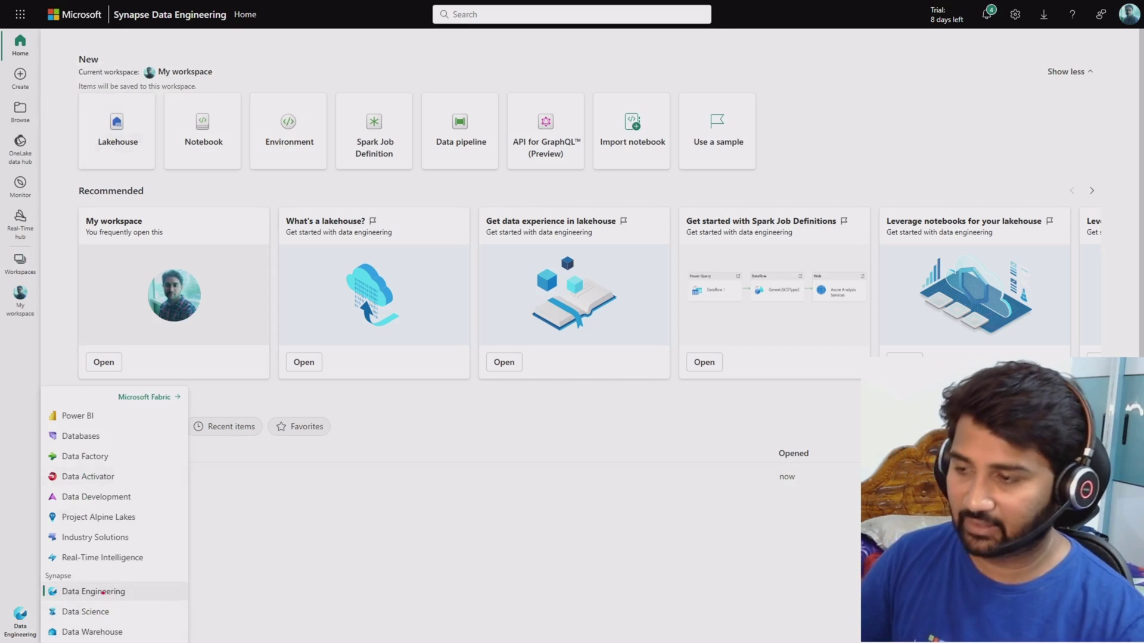
pyautogui.moveTo(113, 586); pyautogui.dragTo(225, 542)
pyautogui.press('Escape')
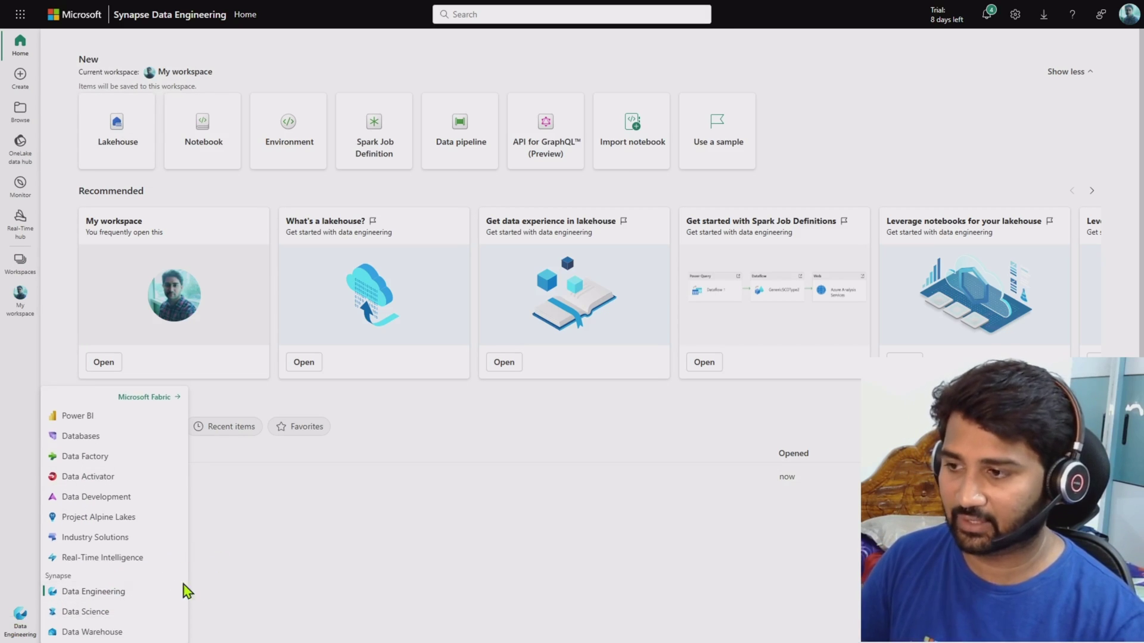
pyautogui.click(143, 592)
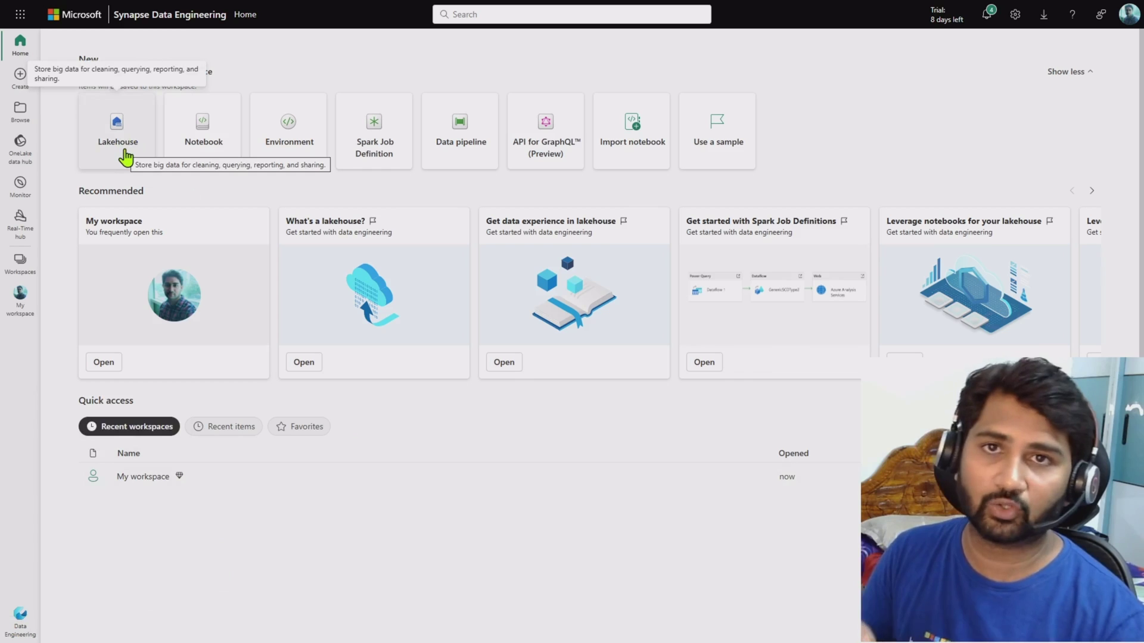
pyautogui.click(16, 305)
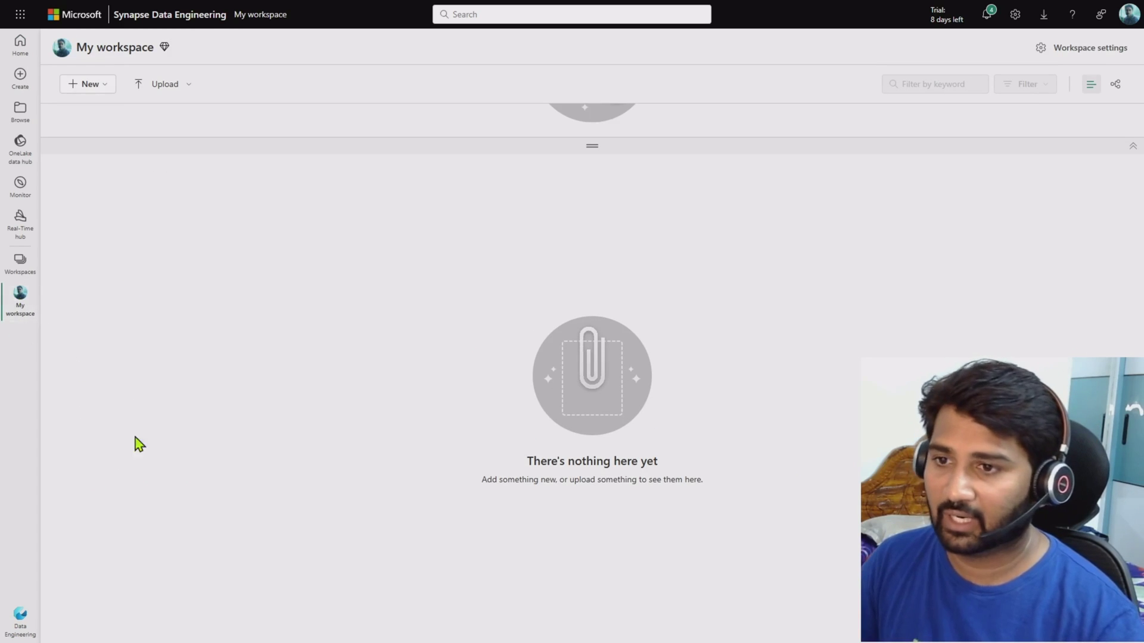
# - From the New item list, highlight and choose Lakehouse
pyautogui.click(105, 89)
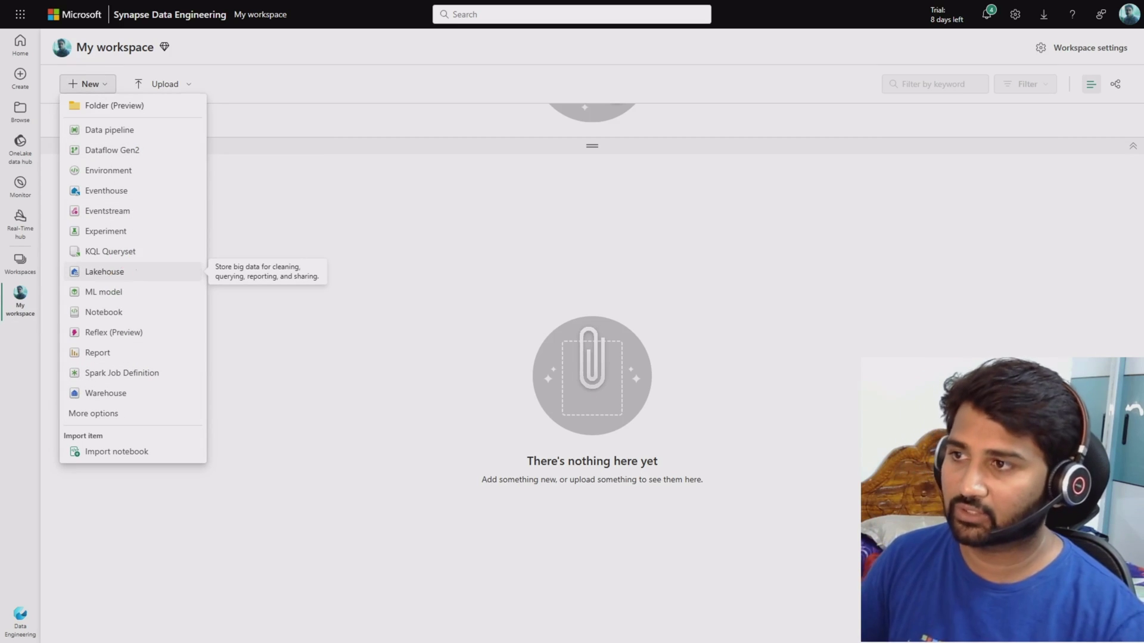
pyautogui.moveTo(199, 251); pyautogui.dragTo(134, 269)
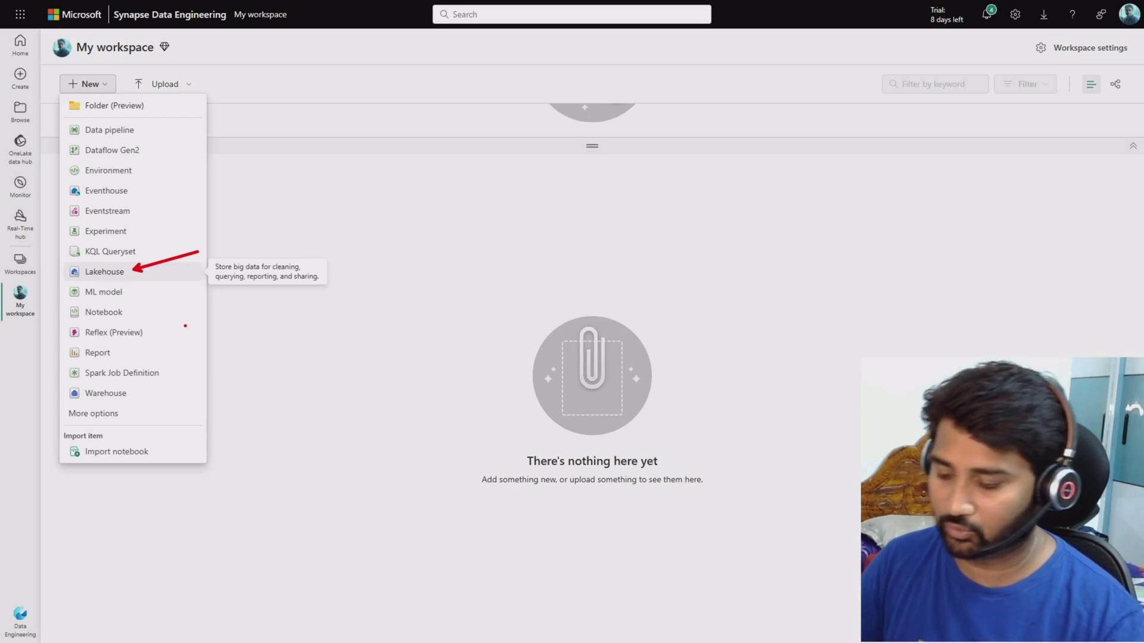
pyautogui.press('Escape')
pyautogui.click(119, 274)
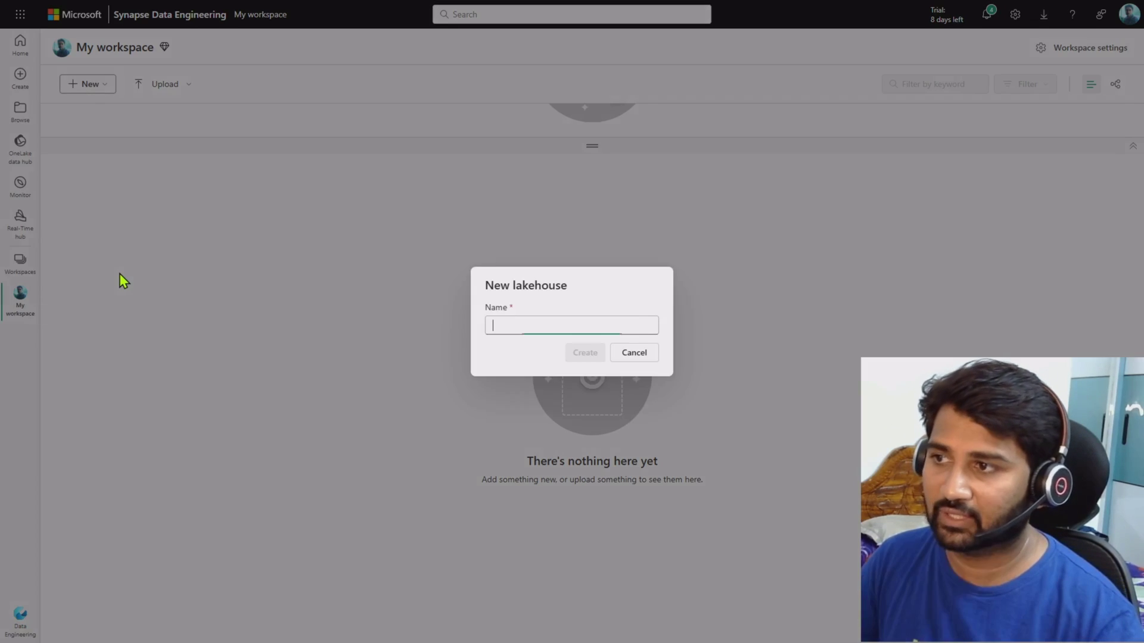
# - Name the lakehouse 'sampleLakeHouse' and create it
pyautogui.click(517, 321)
pyautogui.write('s')
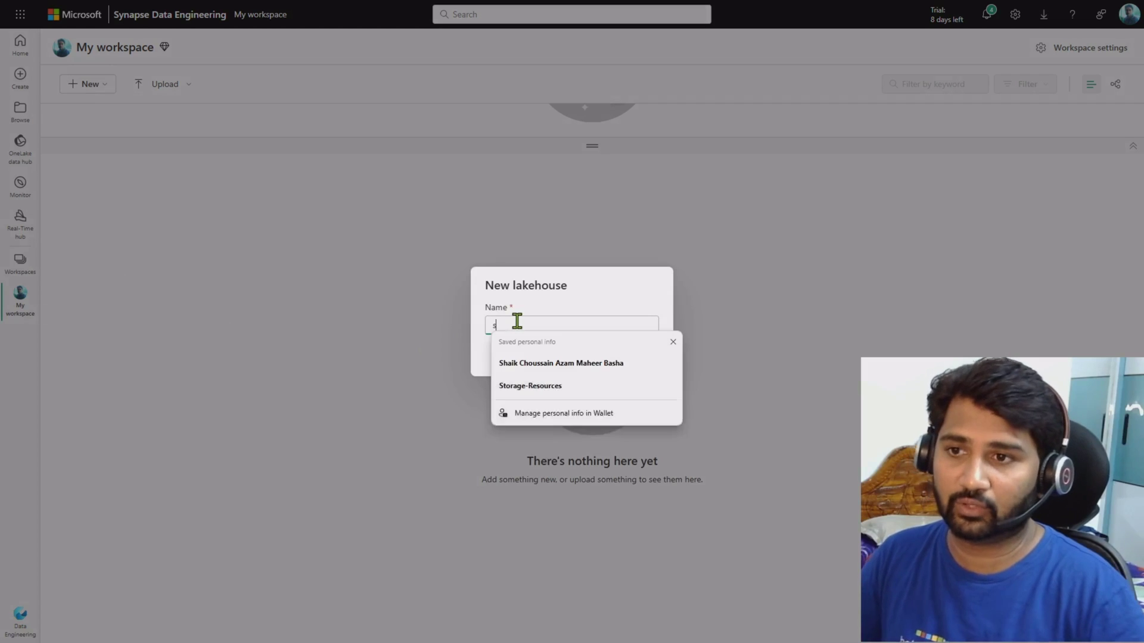
pyautogui.write('amp')
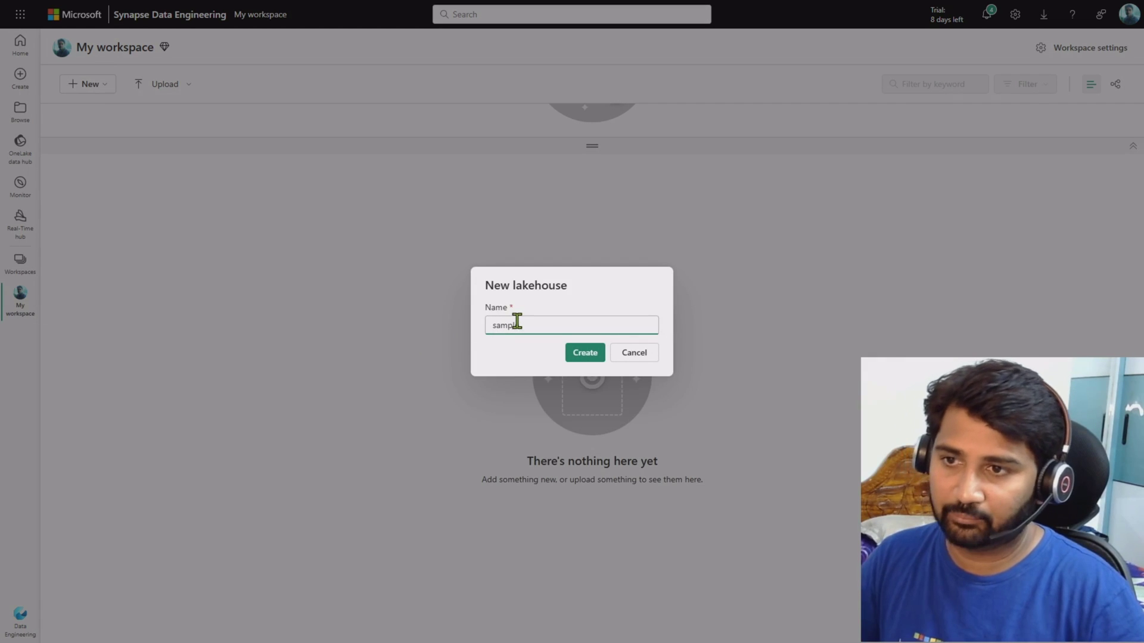
pyautogui.write('lelakeo')
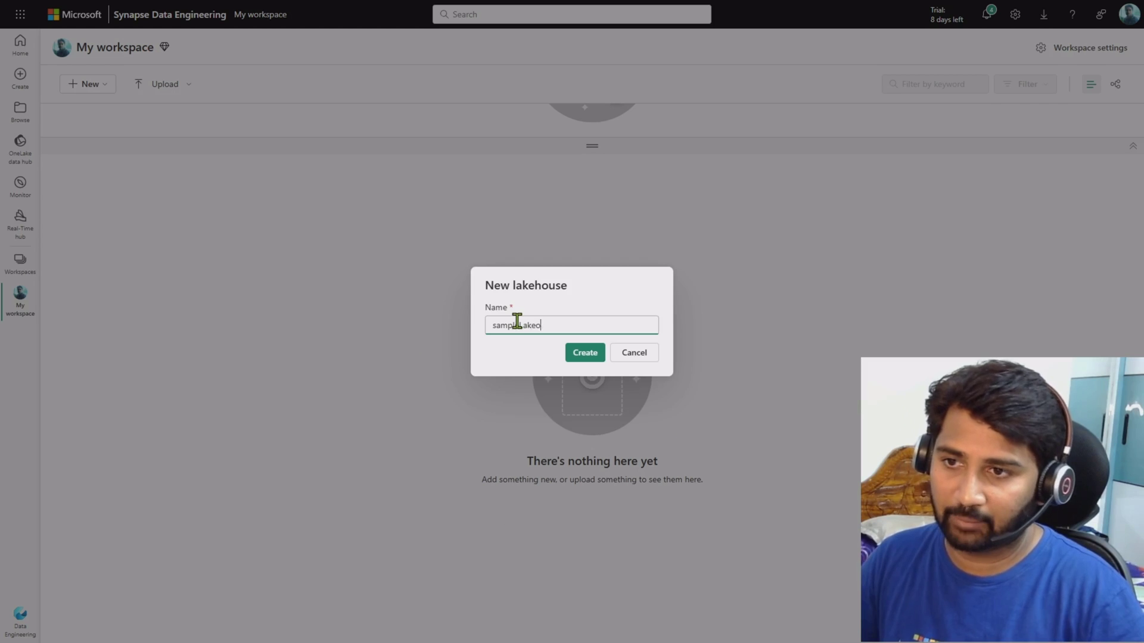
pyautogui.press('BackSpace')
pyautogui.write('HOUS')
pyautogui.press('BackSpace')
pyautogui.press('BackSpace')
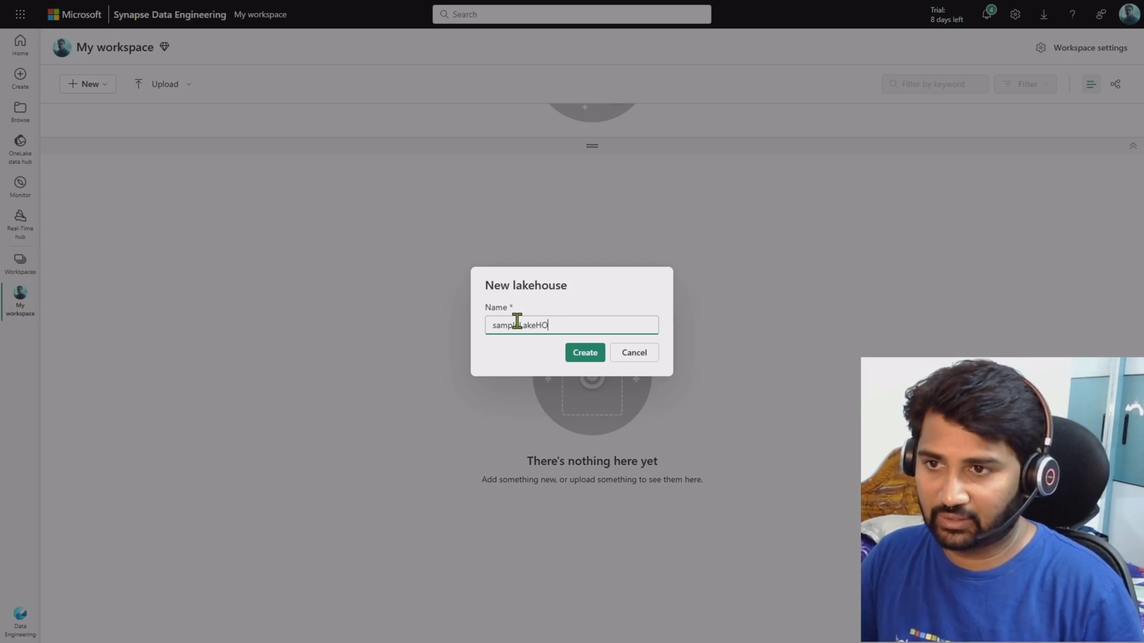
pyautogui.press('BackSpace')
pyautogui.write('ouse')
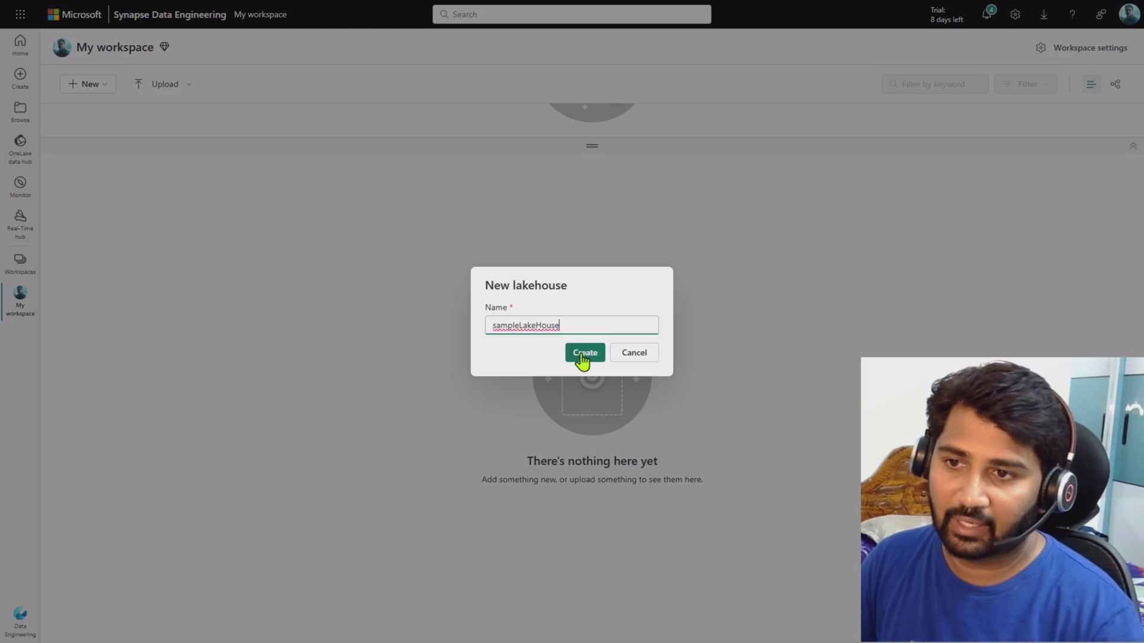
pyautogui.click(580, 353)
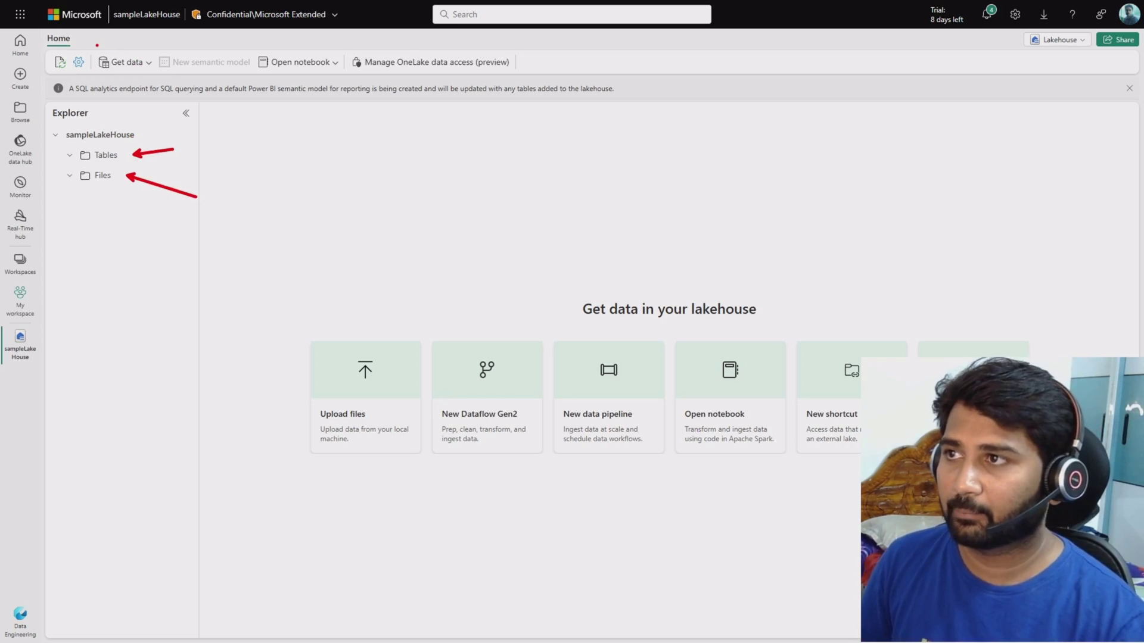
# - Mark the sampleLakeHouse header briefly while reviewing its empty Tables and Files folders
pyautogui.moveTo(96, 46); pyautogui.dragTo(176, 83)
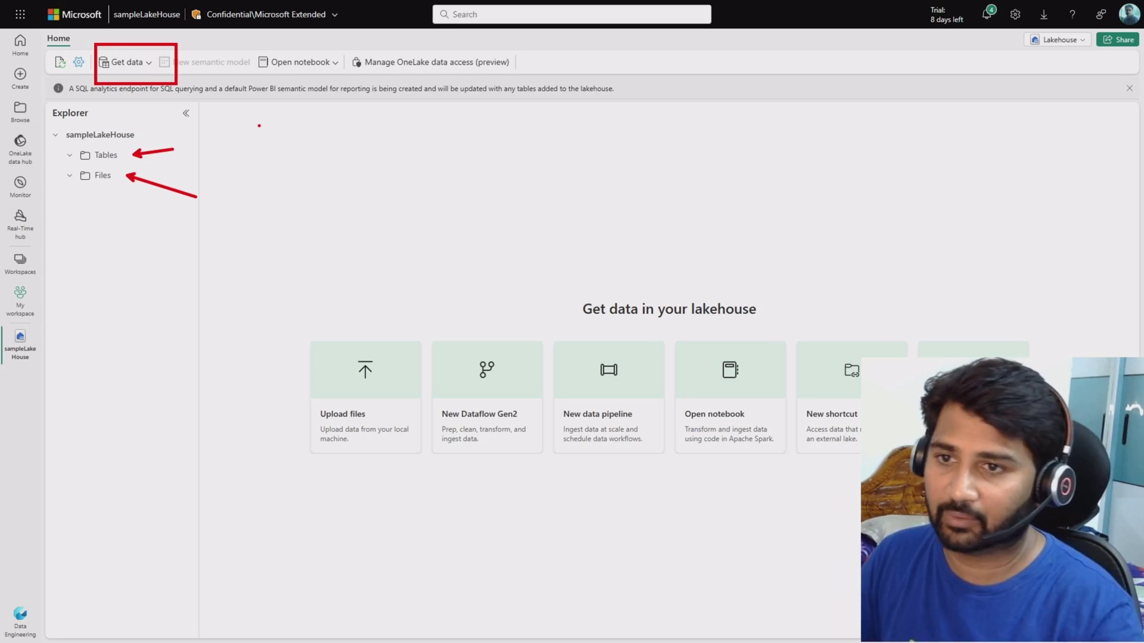
pyautogui.press('Escape')
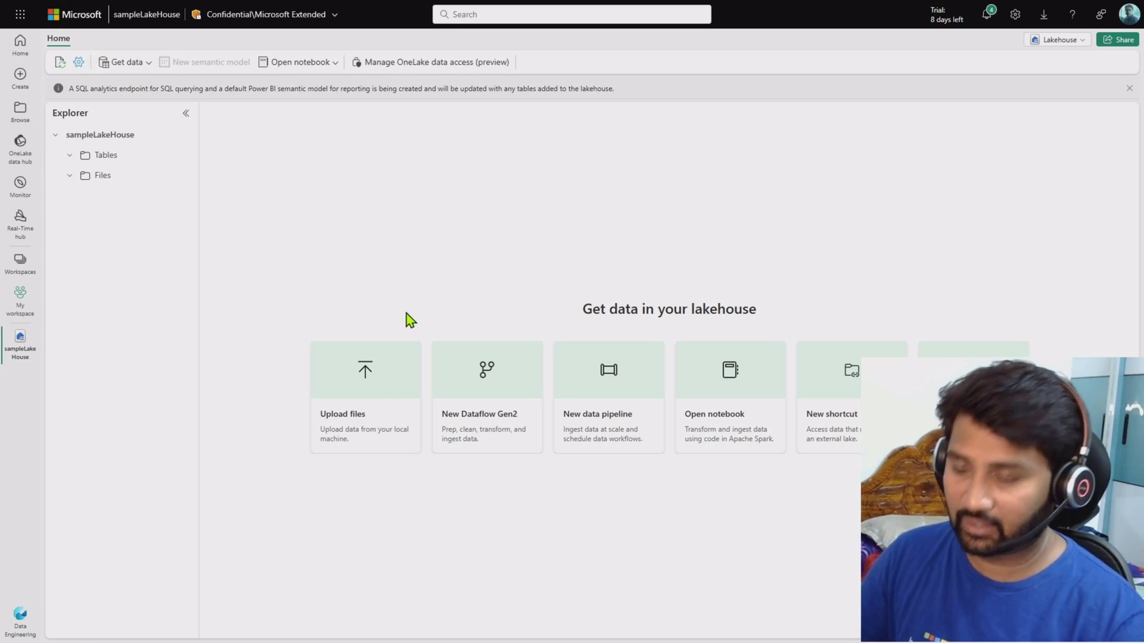
pyautogui.hotkey('ctrl', '2')
pyautogui.moveTo(567, 289); pyautogui.dragTo(823, 326)
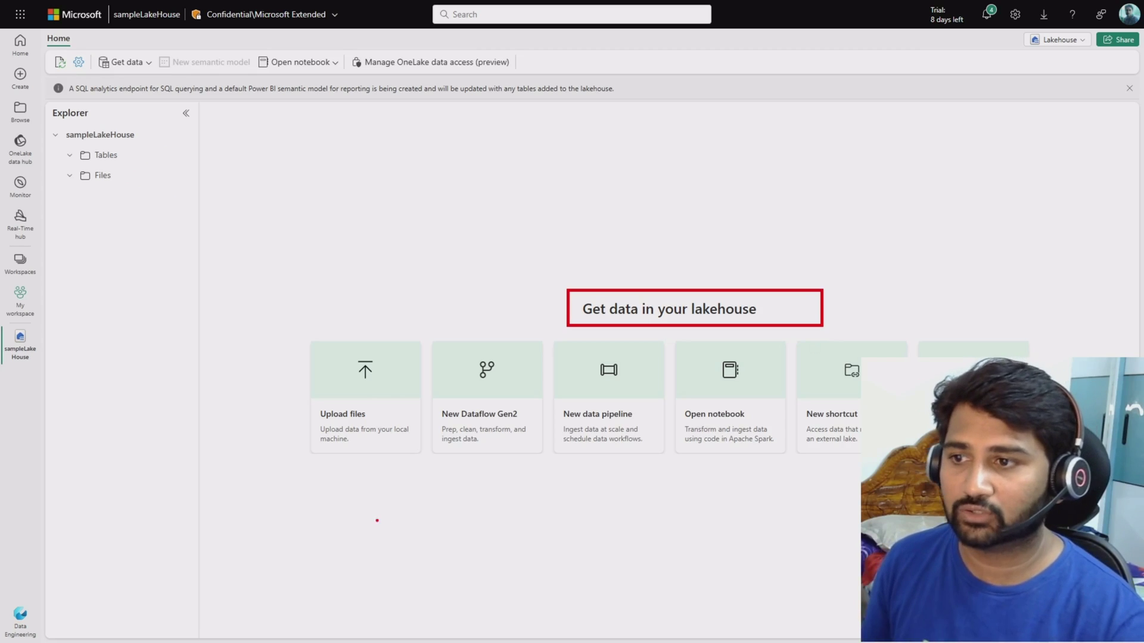
pyautogui.moveTo(352, 324); pyautogui.dragTo(364, 289)
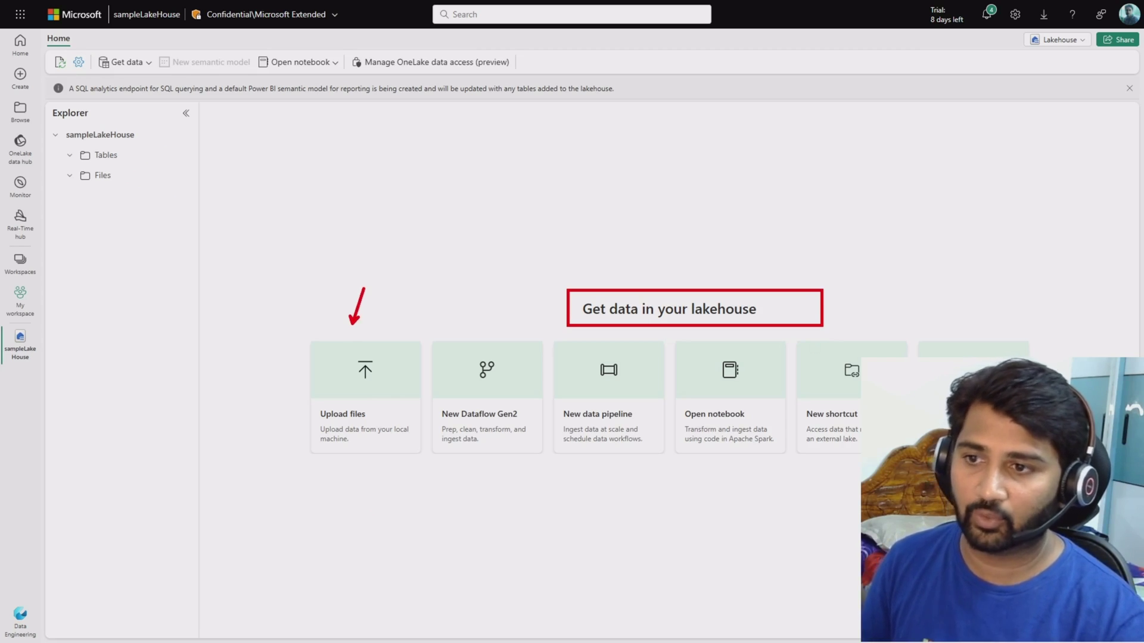
pyautogui.moveTo(499, 339); pyautogui.dragTo(526, 294)
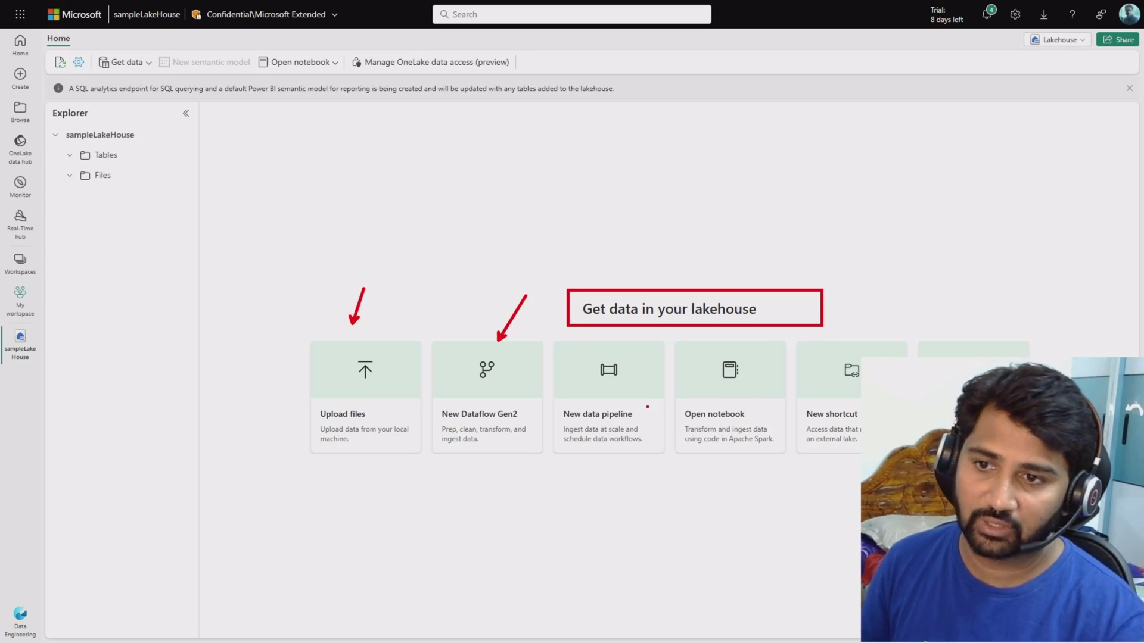
pyautogui.moveTo(623, 365); pyautogui.dragTo(641, 332)
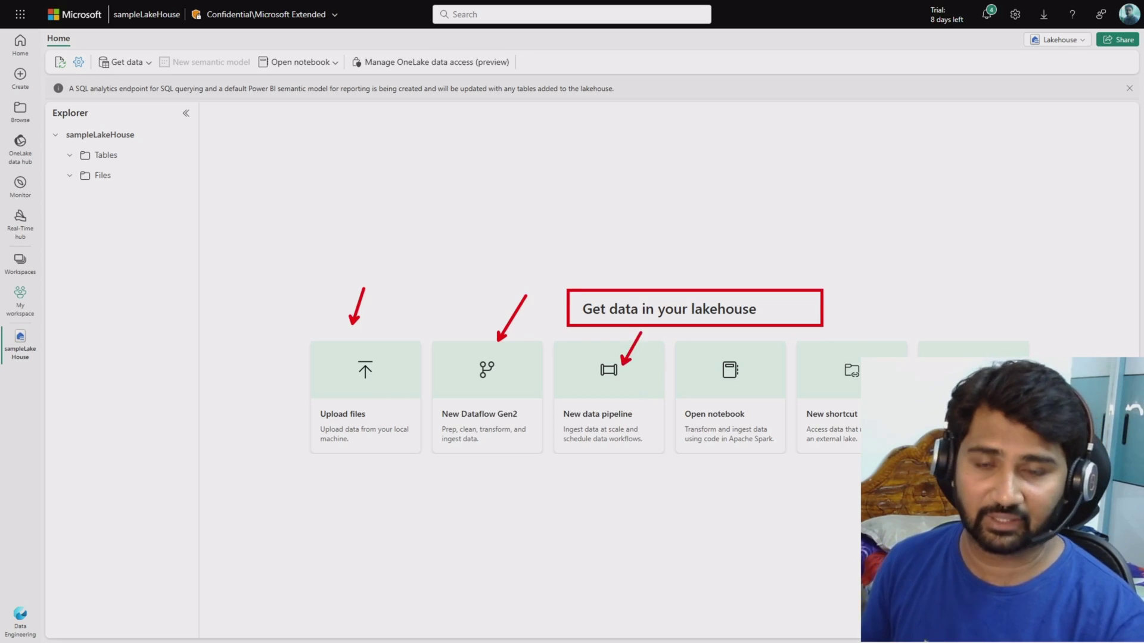
pyautogui.moveTo(758, 368); pyautogui.dragTo(780, 348)
pyautogui.moveTo(896, 356); pyautogui.dragTo(906, 332)
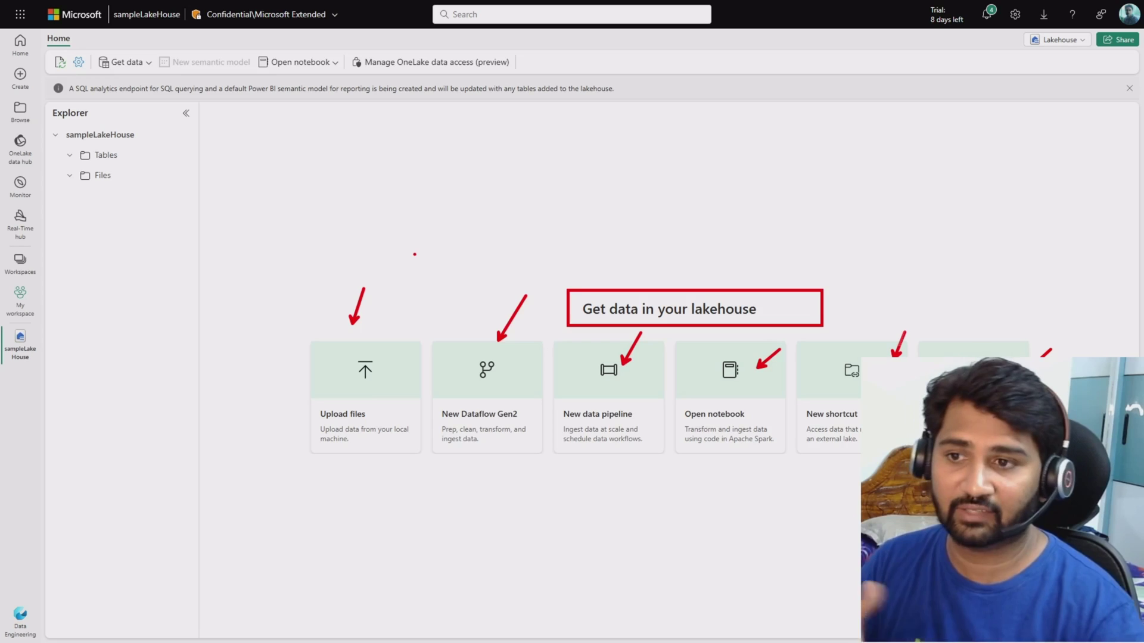
pyautogui.moveTo(438, 475); pyautogui.dragTo(502, 457)
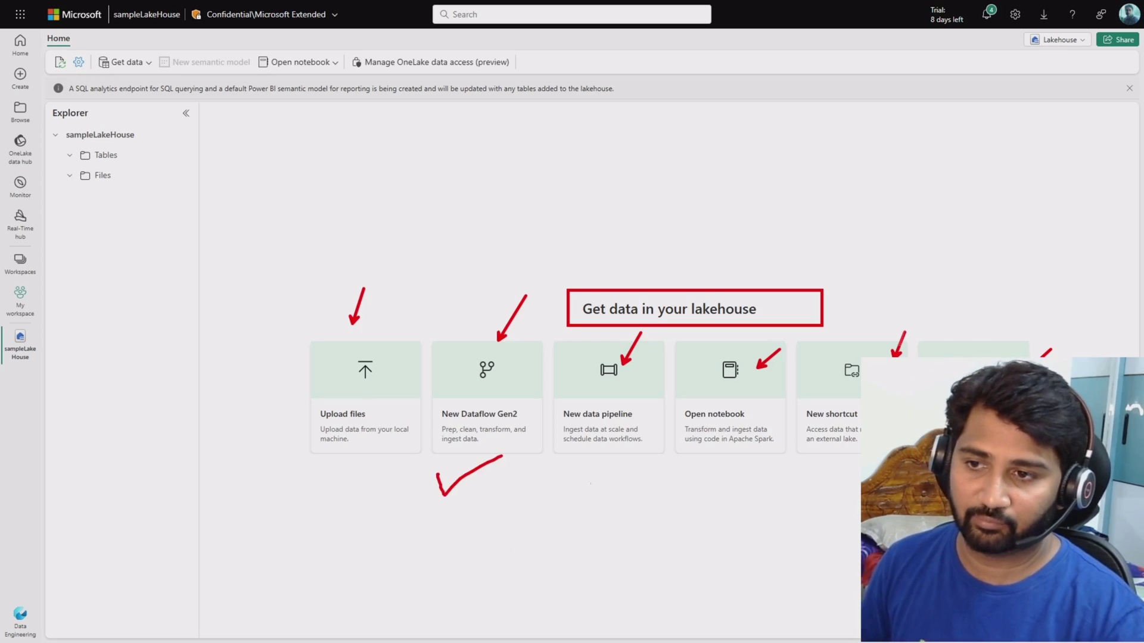
pyautogui.moveTo(583, 485); pyautogui.dragTo(642, 471)
pyautogui.moveTo(731, 497); pyautogui.dragTo(758, 481)
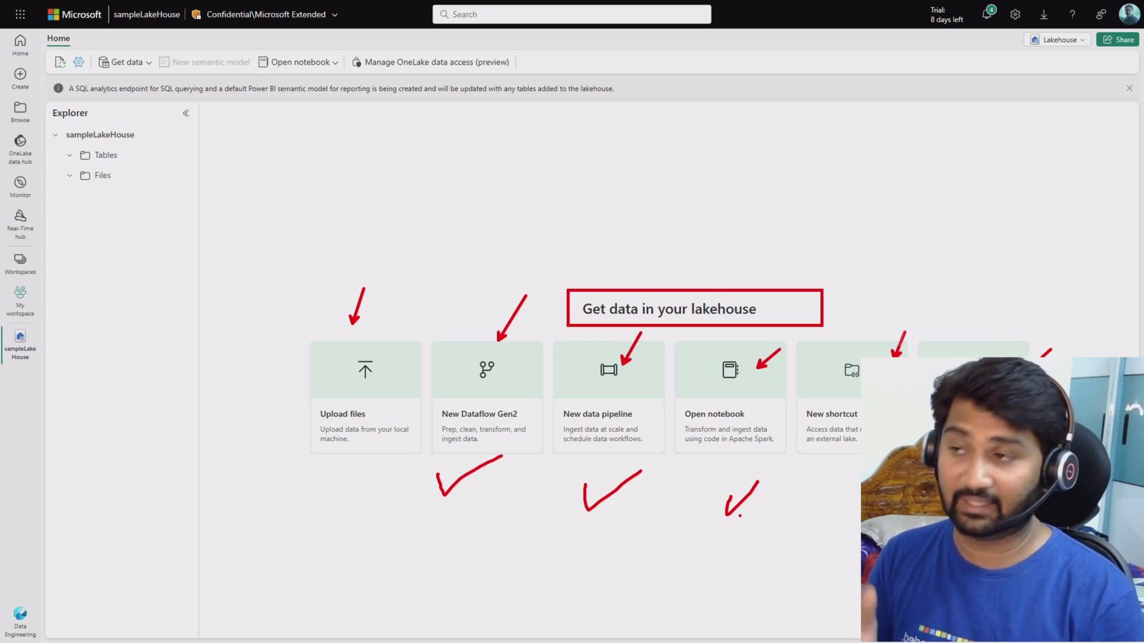
pyautogui.moveTo(124, 154); pyautogui.dragTo(152, 156)
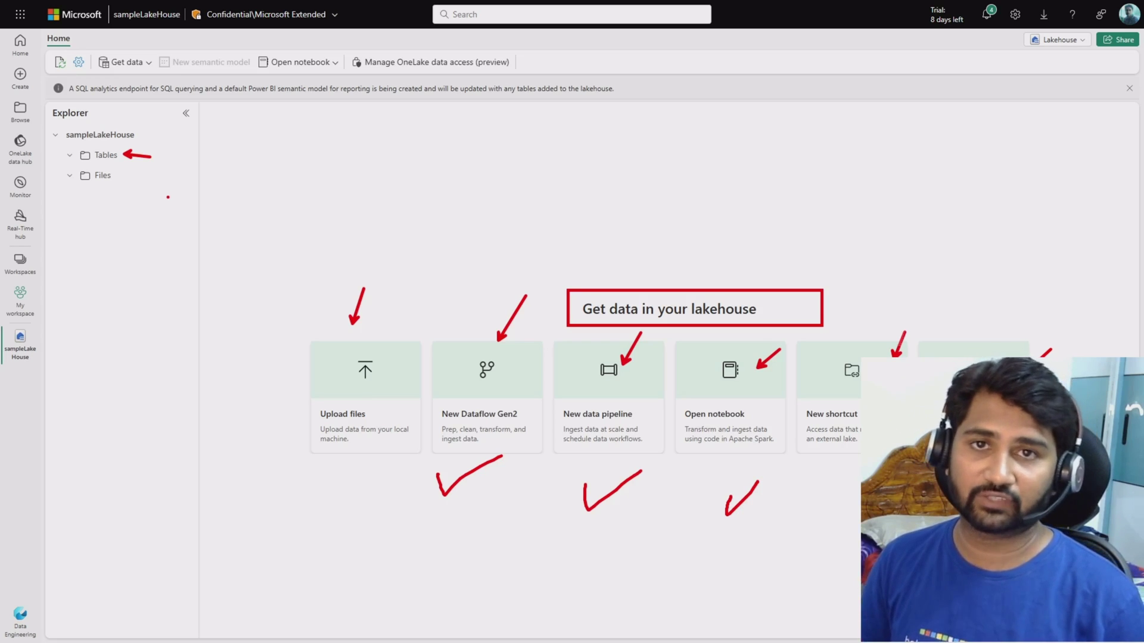
# - Open My workspace from the left bar to see sampleLakeHouse and its SQL analytics endpoint listed
pyautogui.click(20, 314)
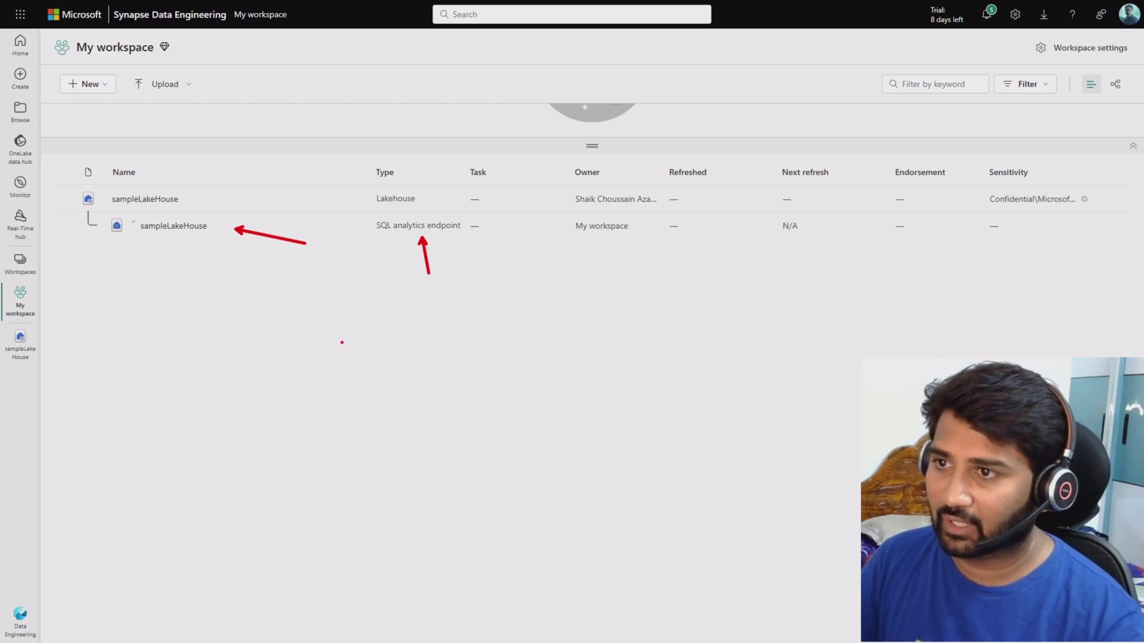
# - Leave full-screen and reload My workspace to show sampleLakeHouse's semantic model and SQL analytics endpoint
pyautogui.press('F11')
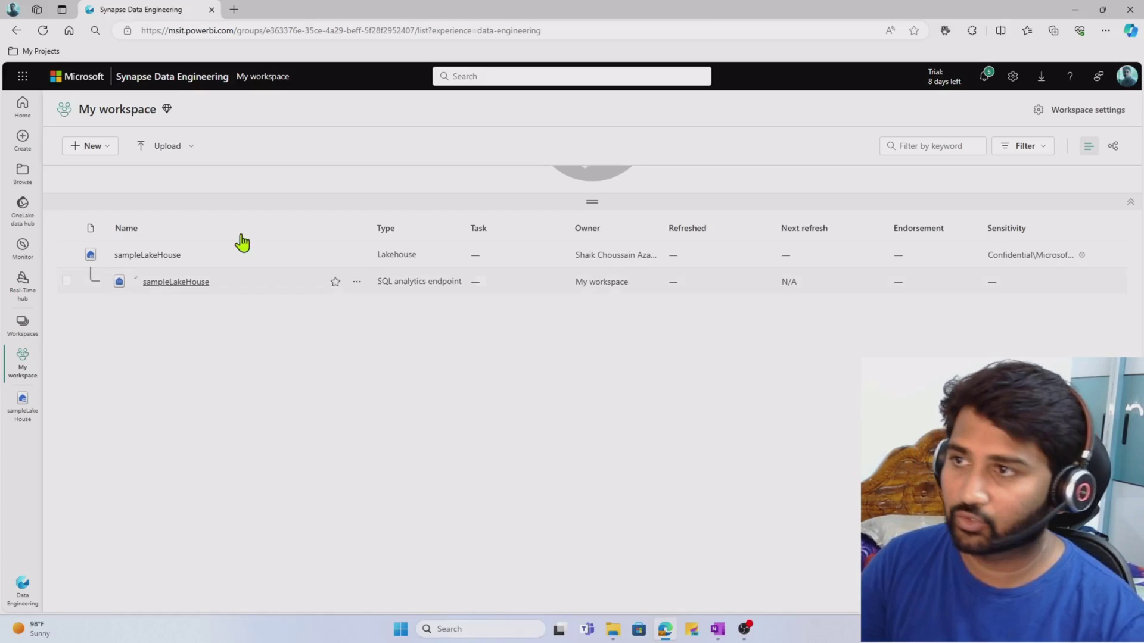
pyautogui.click(42, 31)
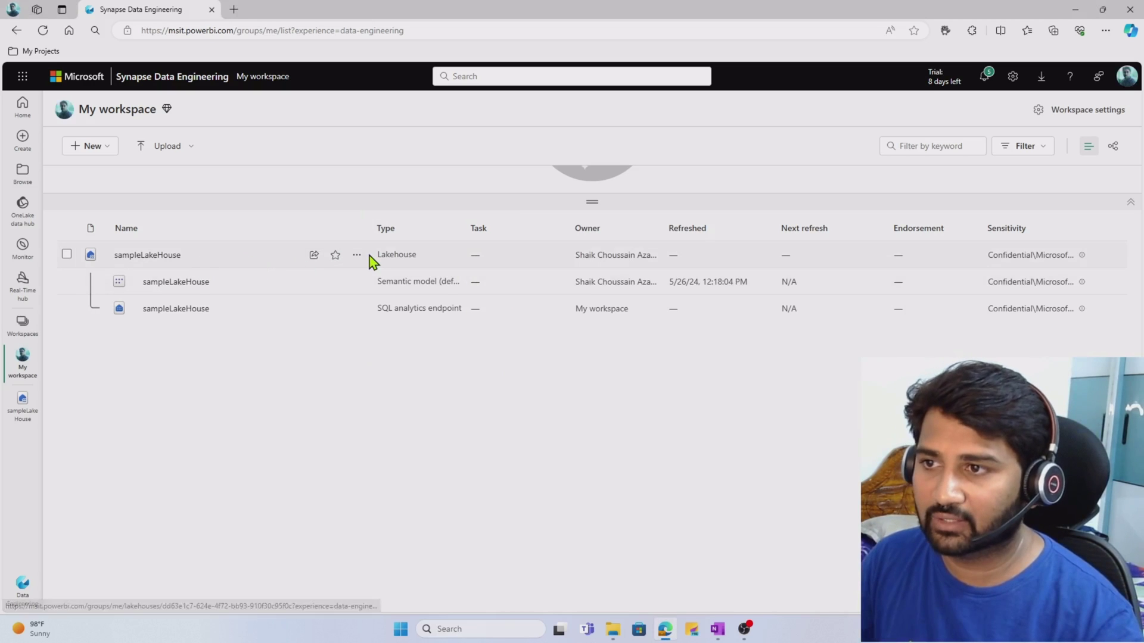
# - Delete sampleLakeHouse from My workspace, leaving it empty, and return to the OneNote notes
pyautogui.click(357, 258)
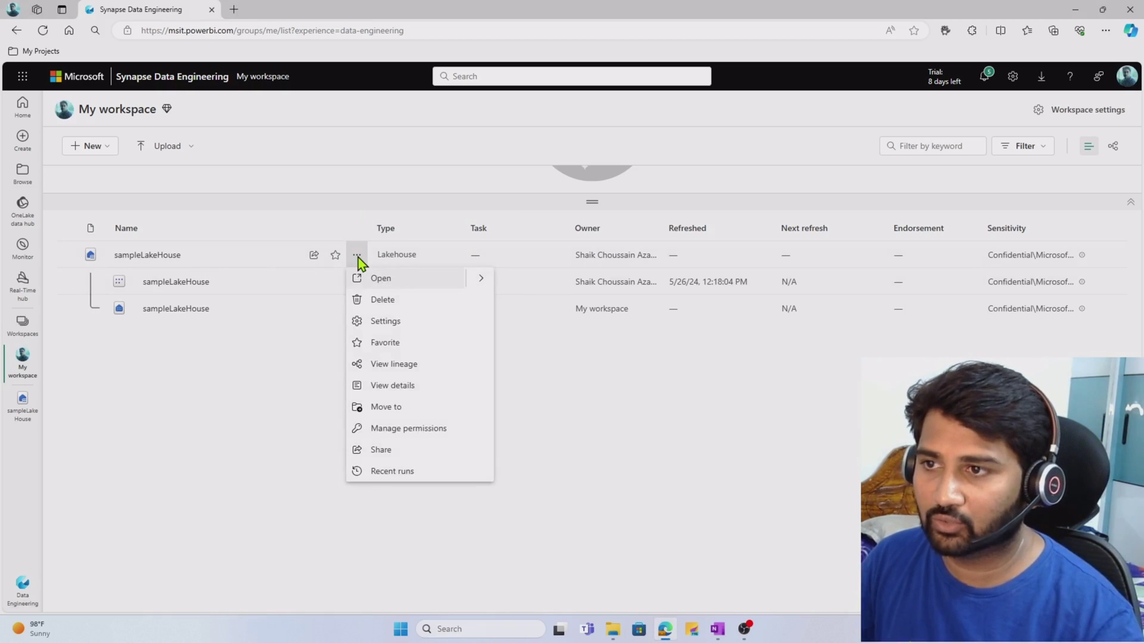
pyautogui.click(397, 299)
pyautogui.click(590, 373)
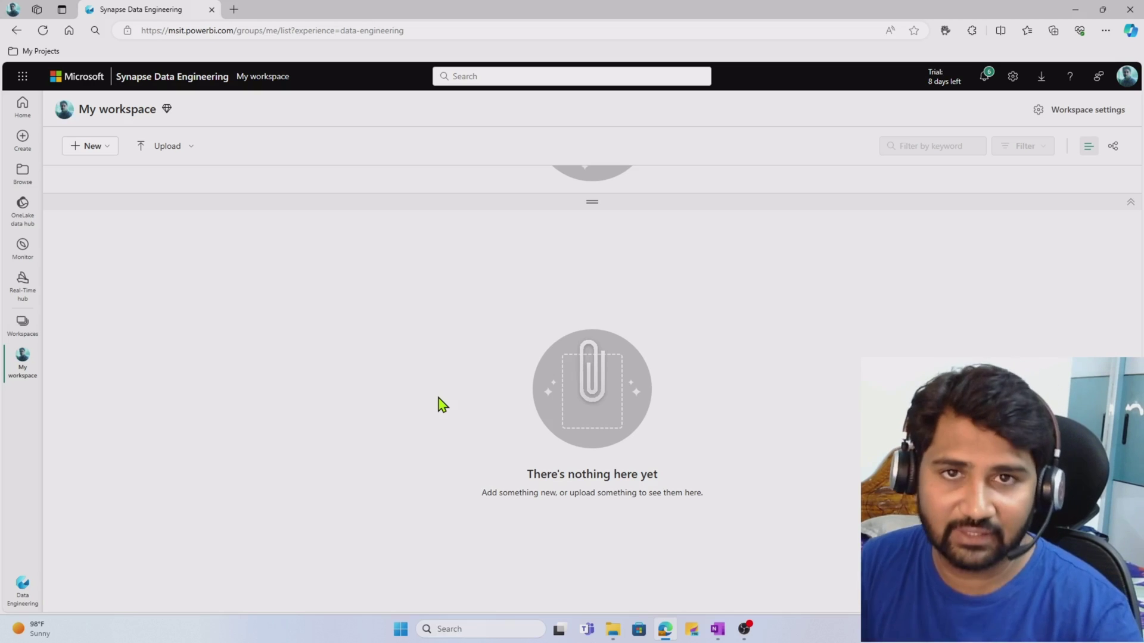
pyautogui.click(717, 629)
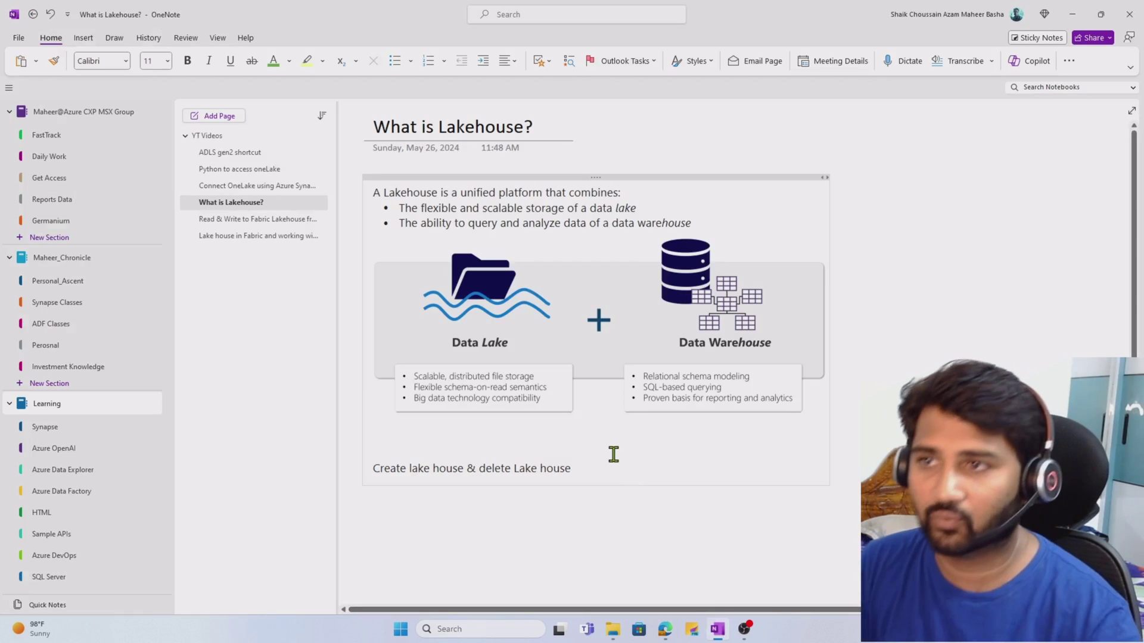